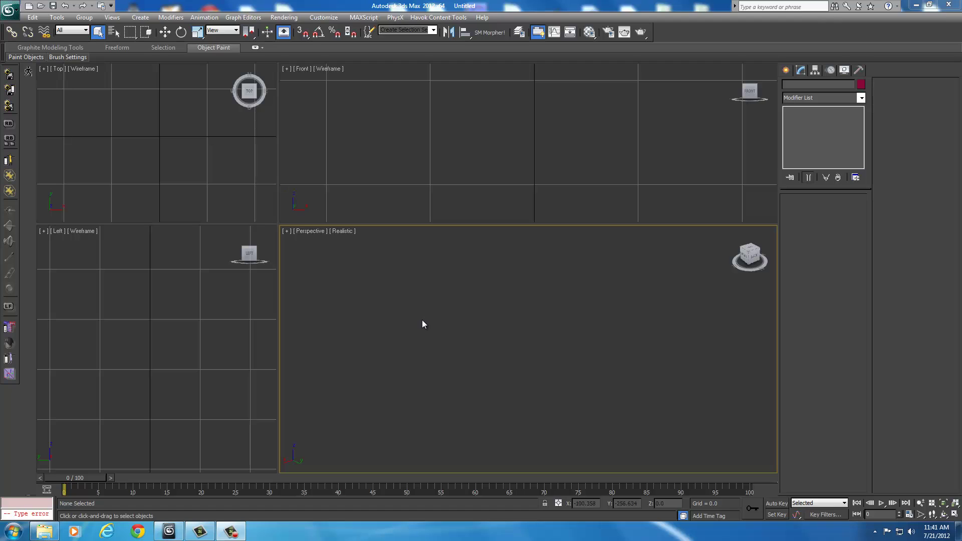
{"action": "middle_click_drag", "start_coordinate": [500, 361], "coordinate": [498, 277]}
{"action": "middle_click_drag", "start_coordinate": [505, 356], "coordinate": [494, 338]}
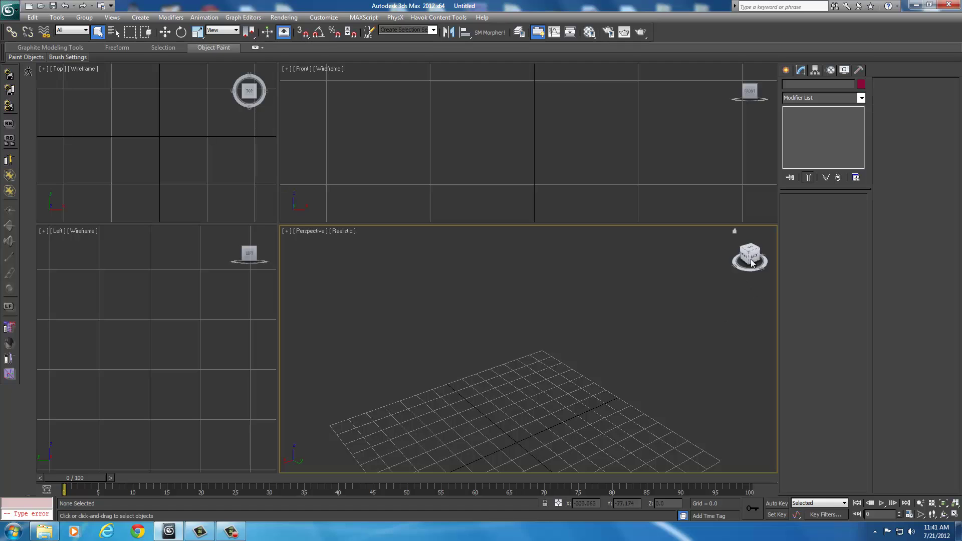
{"action": "left_click_drag", "start_coordinate": [746, 254], "coordinate": [452, 270]}
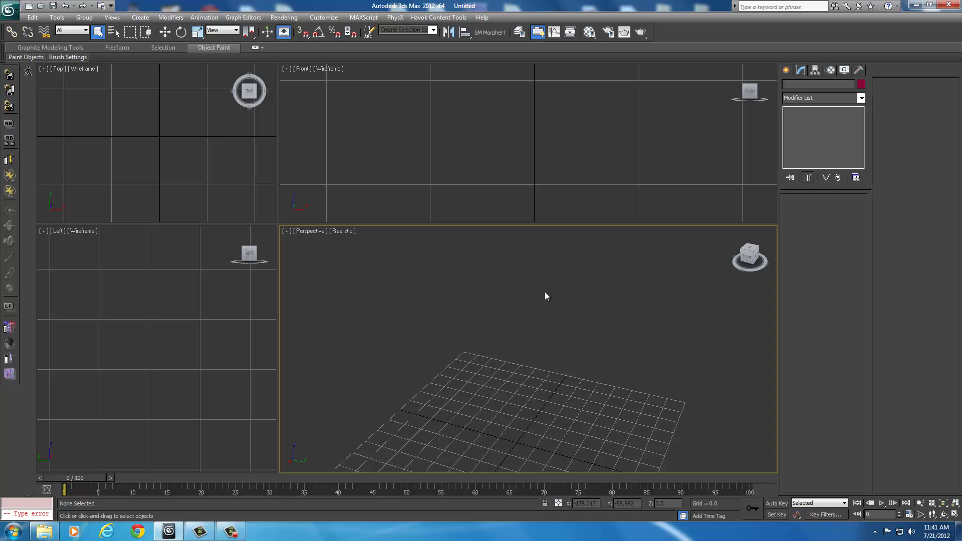
{"action": "left_click_drag", "start_coordinate": [749, 257], "coordinate": [716, 258]}
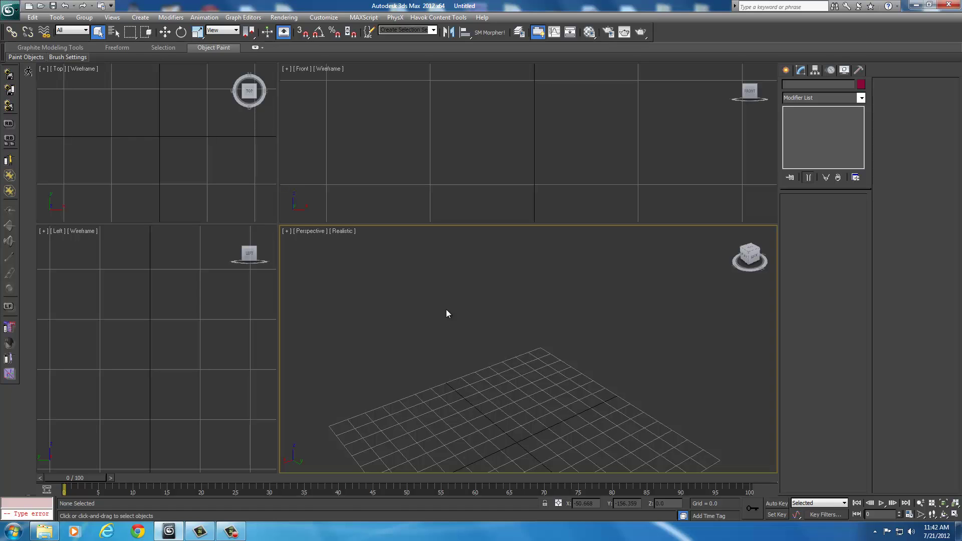
{"action": "middle_click_drag", "start_coordinate": [497, 338], "coordinate": [506, 296]}
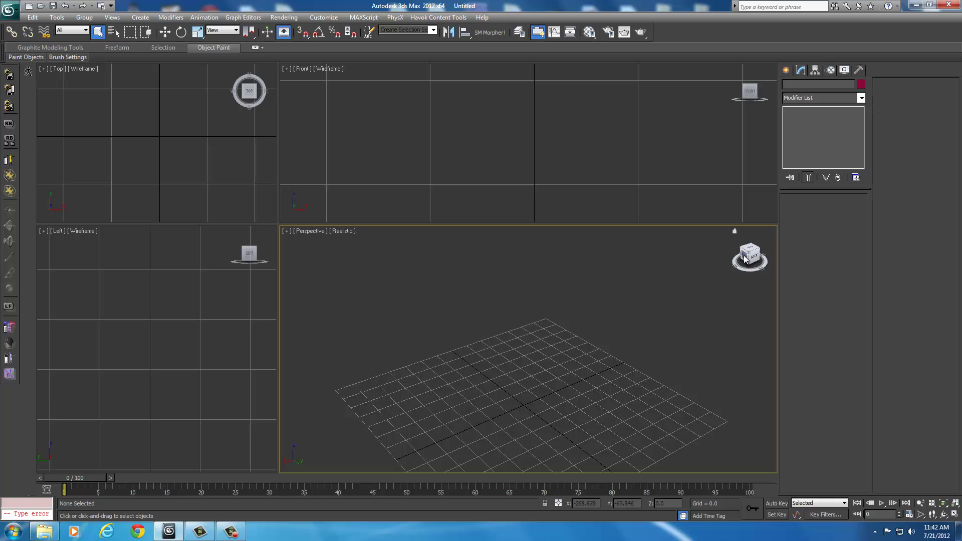
{"action": "left_click_drag", "start_coordinate": [749, 256], "coordinate": [766, 254]}
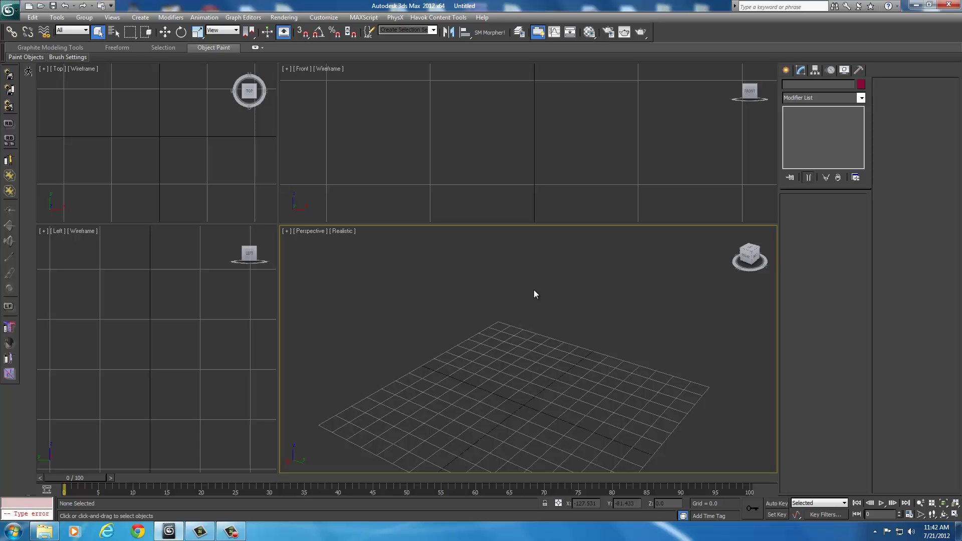
{"action": "mouse_move", "coordinate": [749, 256]}
{"action": "left_mouse_down"}
{"action": "mouse_move", "coordinate": [700, 255]}
{"action": "mouse_move", "coordinate": [748, 256]}
{"action": "left_mouse_up"}
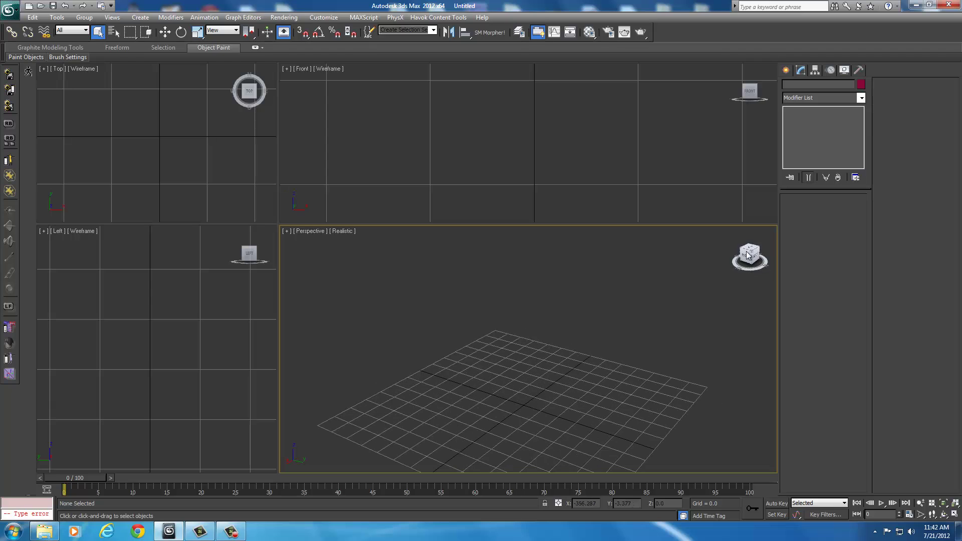
{"action": "middle_click_drag", "start_coordinate": [584, 361], "coordinate": [548, 329]}
{"action": "scroll", "coordinate": [548, 312], "scroll_direction": "down", "scroll_amount": 3}
{"action": "scroll", "coordinate": [548, 330], "scroll_direction": "up", "scroll_amount": 2}
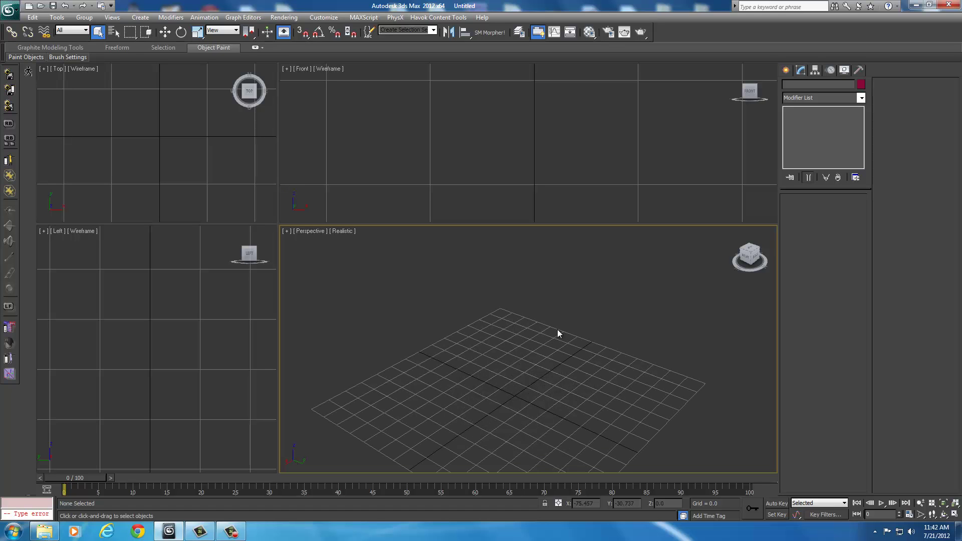
{"action": "mouse_move", "coordinate": [751, 265]}
{"action": "left_mouse_down"}
{"action": "mouse_move", "coordinate": [752, 246]}
{"action": "mouse_move", "coordinate": [758, 256]}
{"action": "left_mouse_up"}
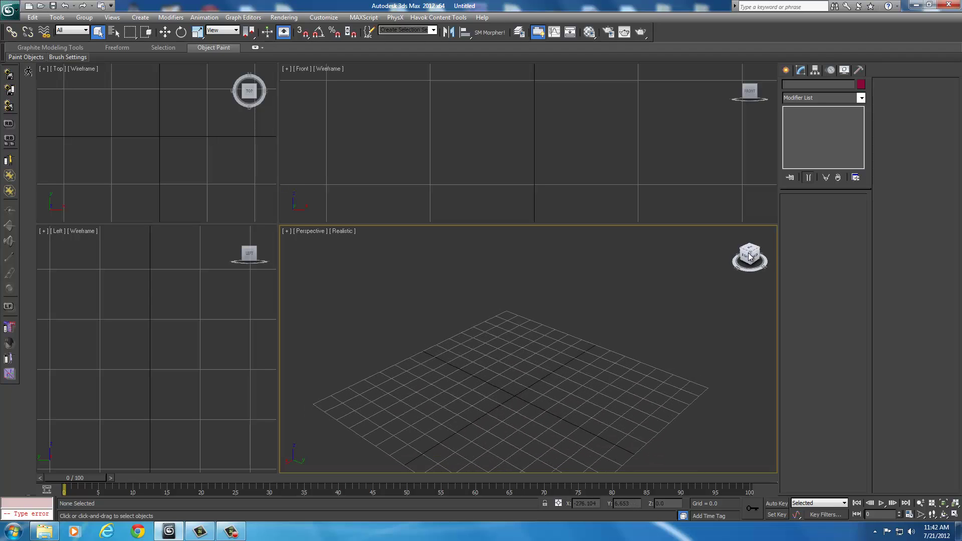
{"action": "mouse_move", "coordinate": [508, 330]}
{"action": "middle_mouse_down"}
{"action": "mouse_move", "coordinate": [515, 320]}
{"action": "mouse_move", "coordinate": [507, 345]}
{"action": "middle_mouse_up"}
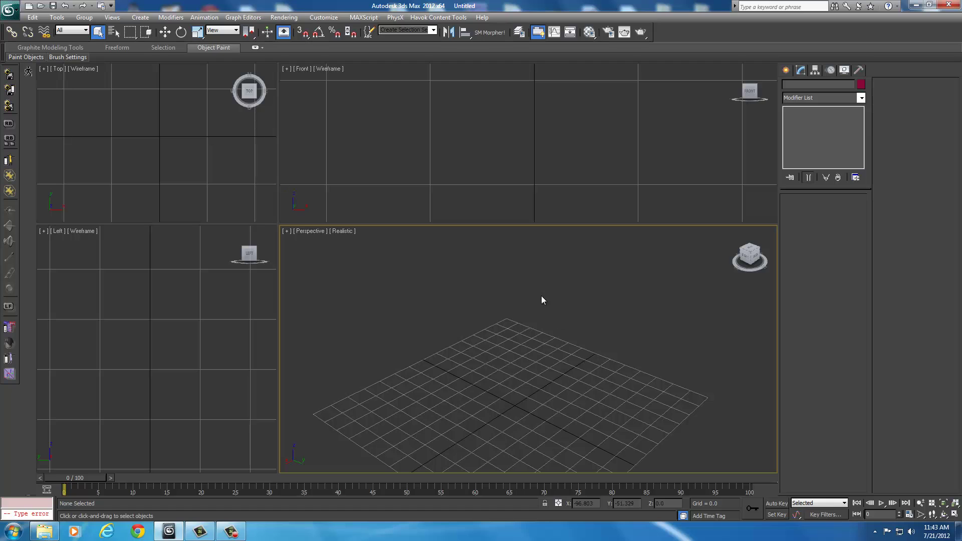
- Start a file import and browse to the Skyrim Mesh folder's meshes/actors/character/character assets subfolder
{"action": "left_click", "coordinate": [13, 20]}
{"action": "left_click", "coordinate": [26, 149]}
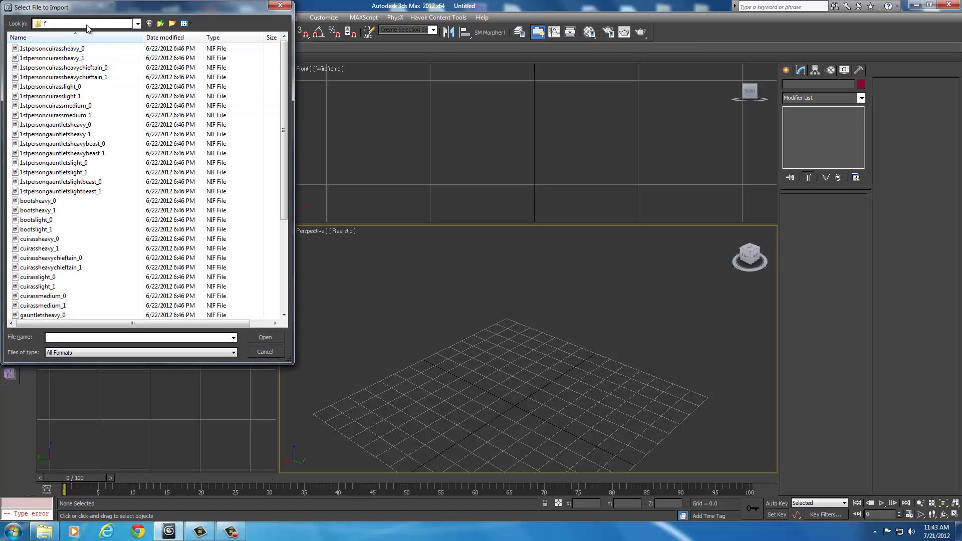
{"action": "left_click", "coordinate": [87, 25]}
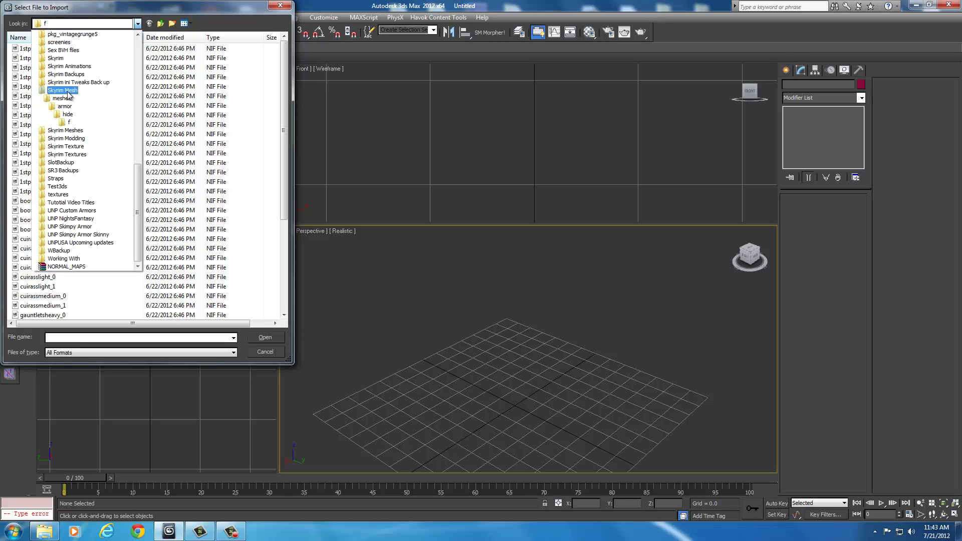
{"action": "left_click", "coordinate": [61, 84]}
{"action": "double_click", "coordinate": [42, 59]}
{"action": "double_click", "coordinate": [36, 50]}
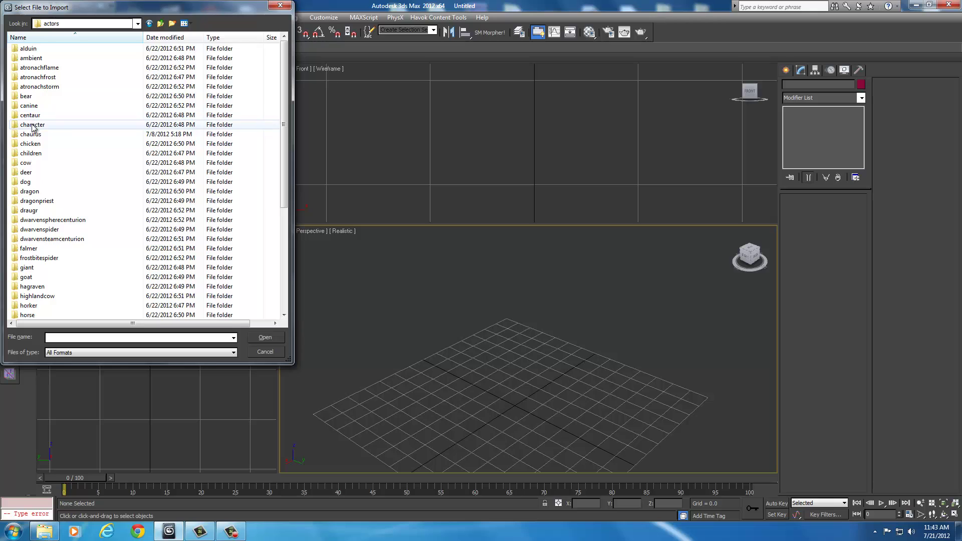
{"action": "double_click", "coordinate": [33, 125]}
{"action": "double_click", "coordinate": [35, 59]}
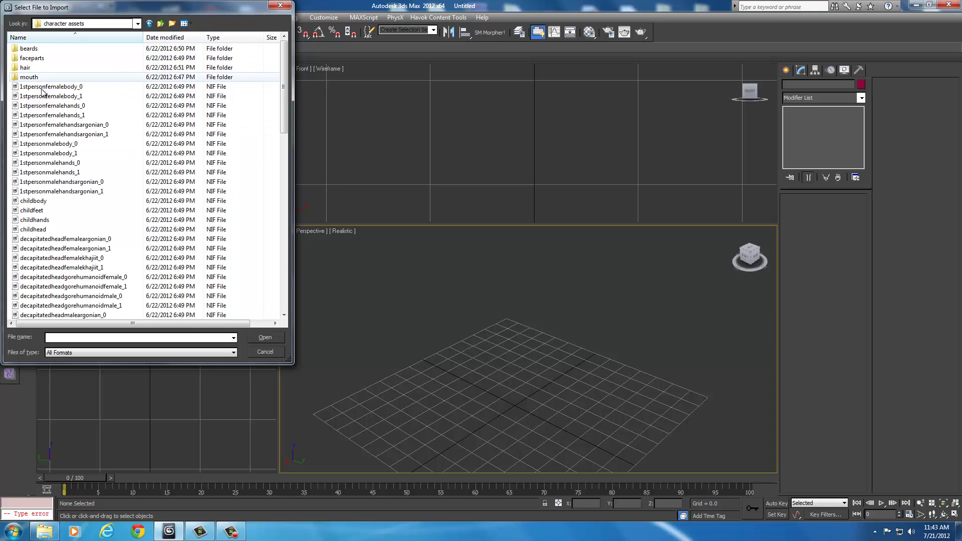
- Import the femalehead NIF file from the character assets folder with the existing Skyrim import settings
{"action": "scroll", "coordinate": [48, 144], "scroll_direction": "down", "scroll_amount": 11}
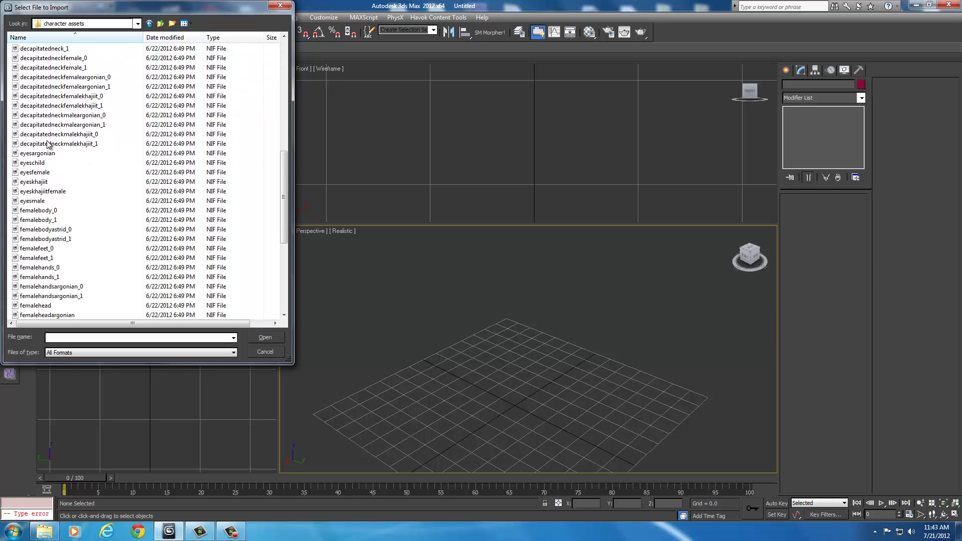
{"action": "scroll", "coordinate": [46, 208], "scroll_direction": "down", "scroll_amount": 3}
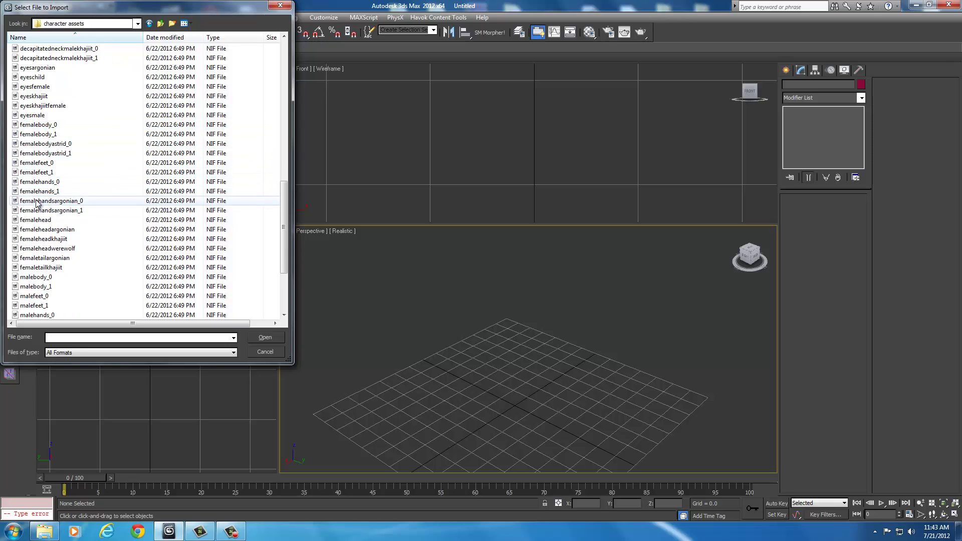
{"action": "left_click", "coordinate": [36, 220]}
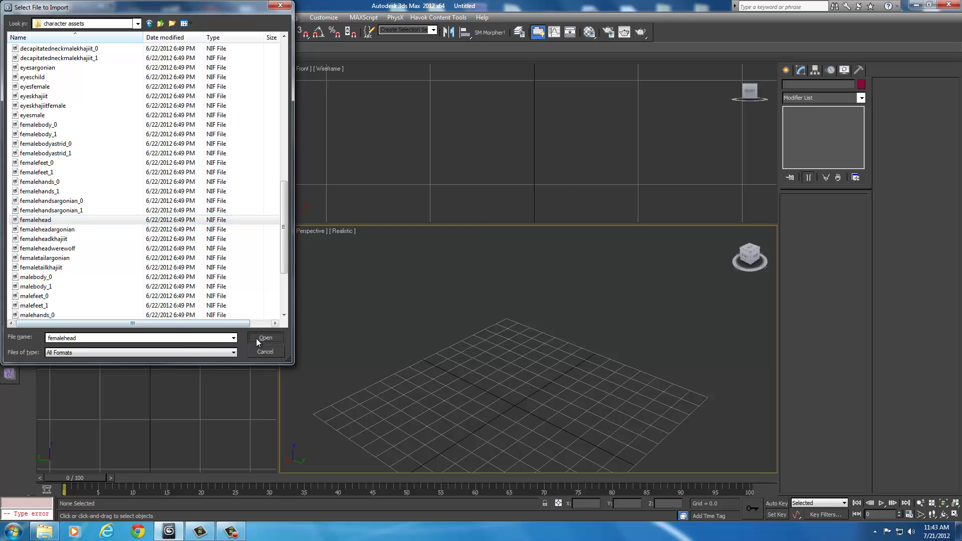
{"action": "left_click", "coordinate": [257, 338]}
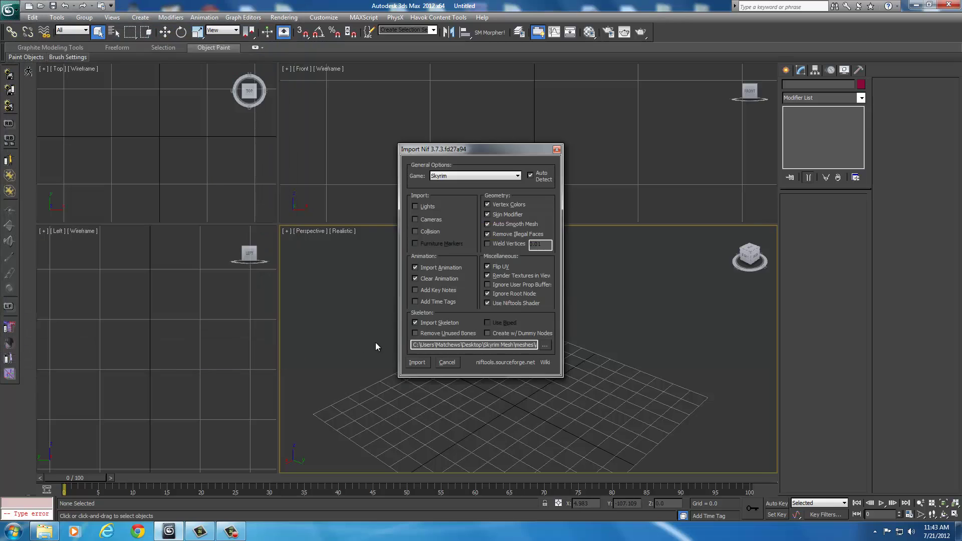
{"action": "left_click", "coordinate": [418, 363]}
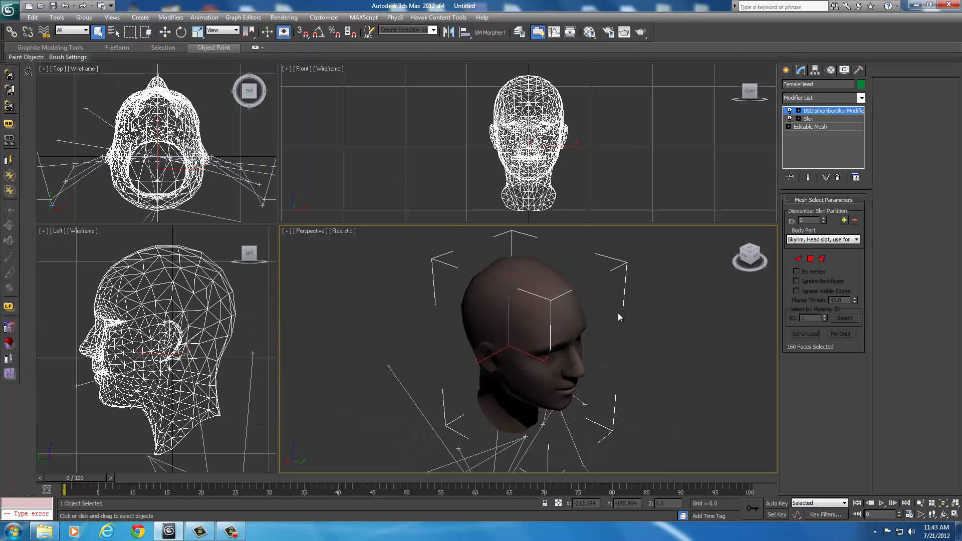
- Inspect the imported female head from several angles in the perspective view and clear its selection
{"action": "scroll", "coordinate": [732, 255], "scroll_direction": "up", "scroll_amount": 3}
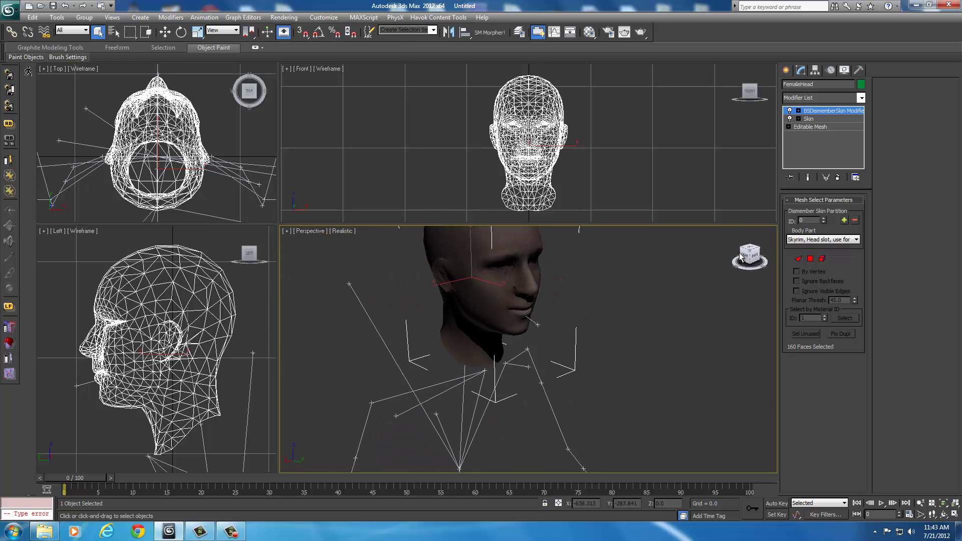
{"action": "scroll", "coordinate": [744, 260], "scroll_direction": "down", "scroll_amount": 3}
{"action": "middle_click_drag", "start_coordinate": [526, 352], "coordinate": [549, 343]}
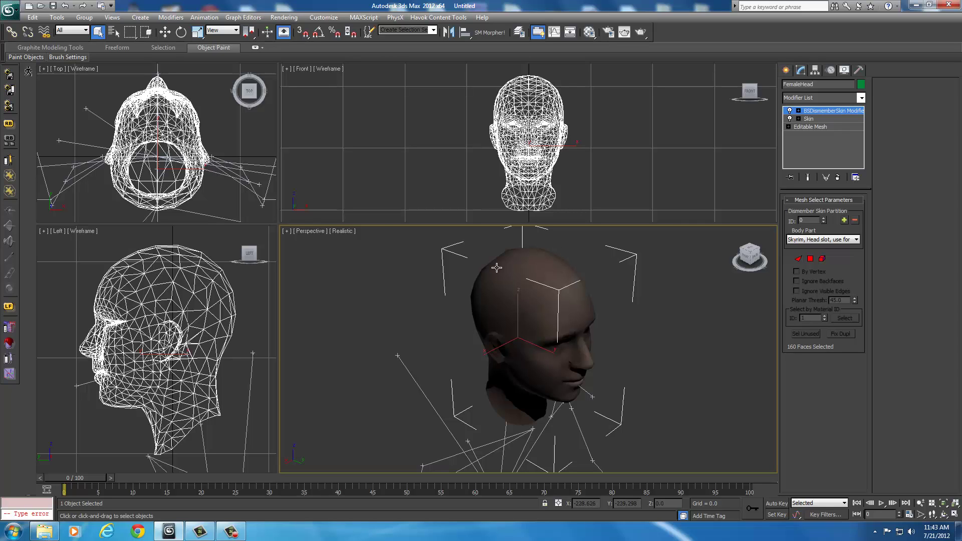
{"action": "middle_click_drag", "start_coordinate": [749, 293], "coordinate": [534, 294]}
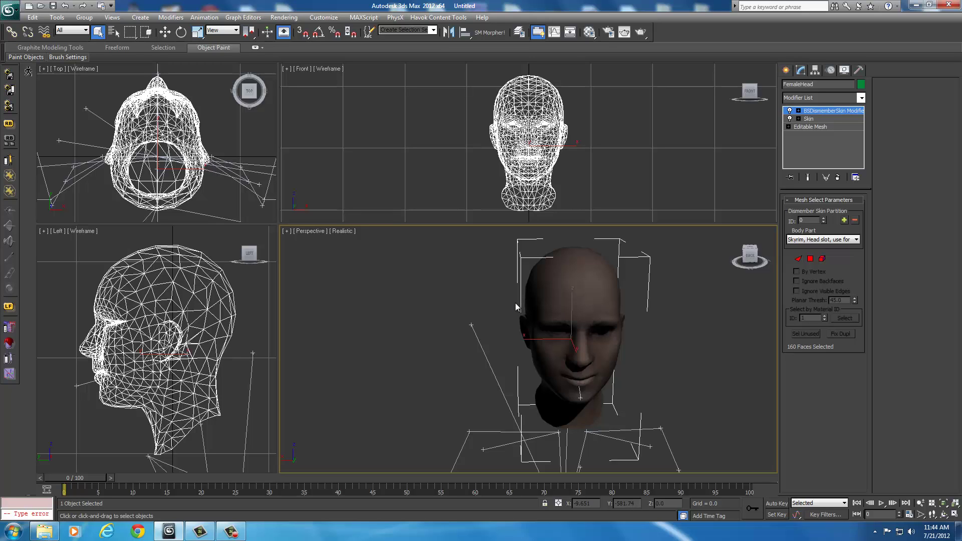
{"action": "mouse_move", "coordinate": [461, 297]}
{"action": "middle_mouse_down", "text": "alt"}
{"action": "mouse_move", "coordinate": [497, 297]}
{"action": "mouse_move", "coordinate": [476, 298]}
{"action": "middle_mouse_up", "text": "alt"}
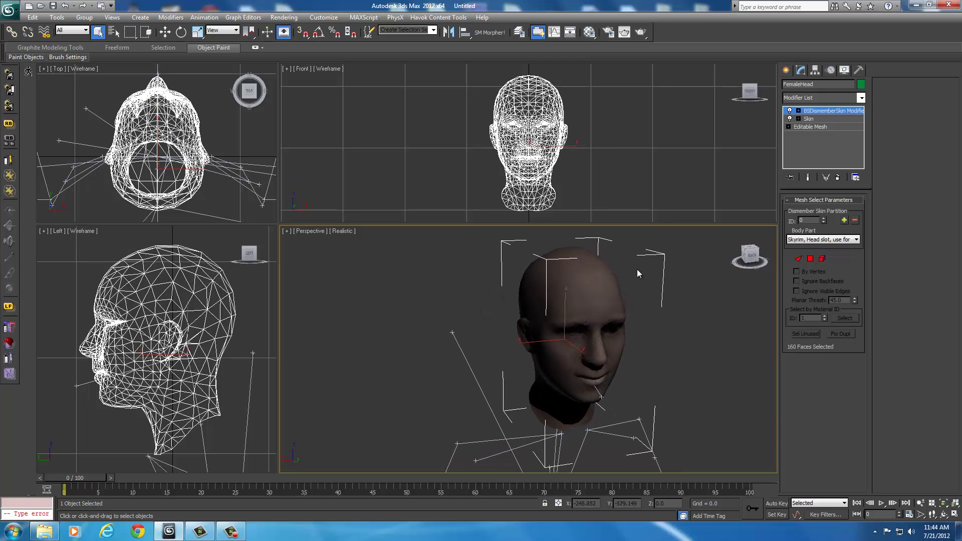
{"action": "left_click", "coordinate": [443, 291]}
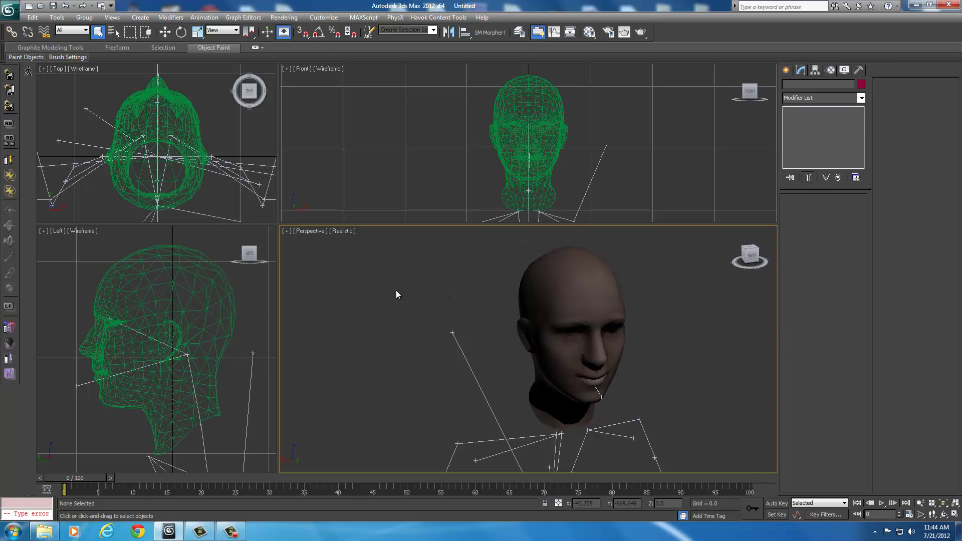
- Start another file import and browse to the female hide armor folder, meshes/armor/hide/f
{"action": "left_click", "coordinate": [9, 9]}
{"action": "left_click", "coordinate": [36, 145]}
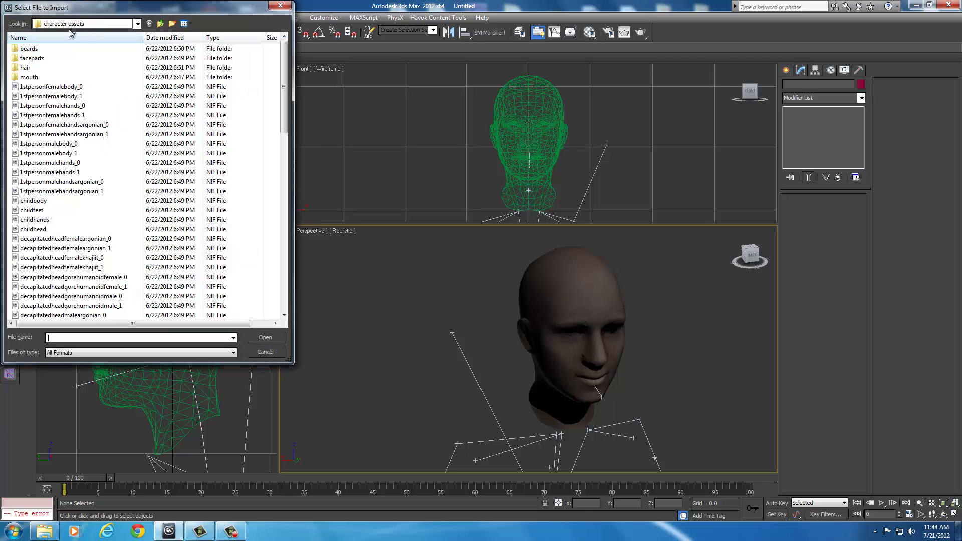
{"action": "left_click", "coordinate": [100, 25]}
{"action": "scroll", "coordinate": [75, 76], "scroll_direction": "up", "scroll_amount": 3}
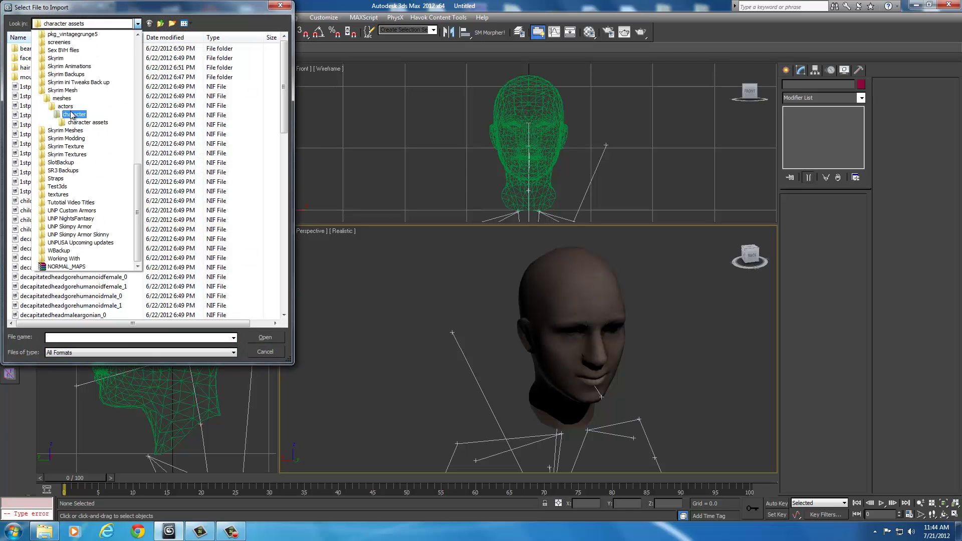
{"action": "left_click", "coordinate": [56, 97]}
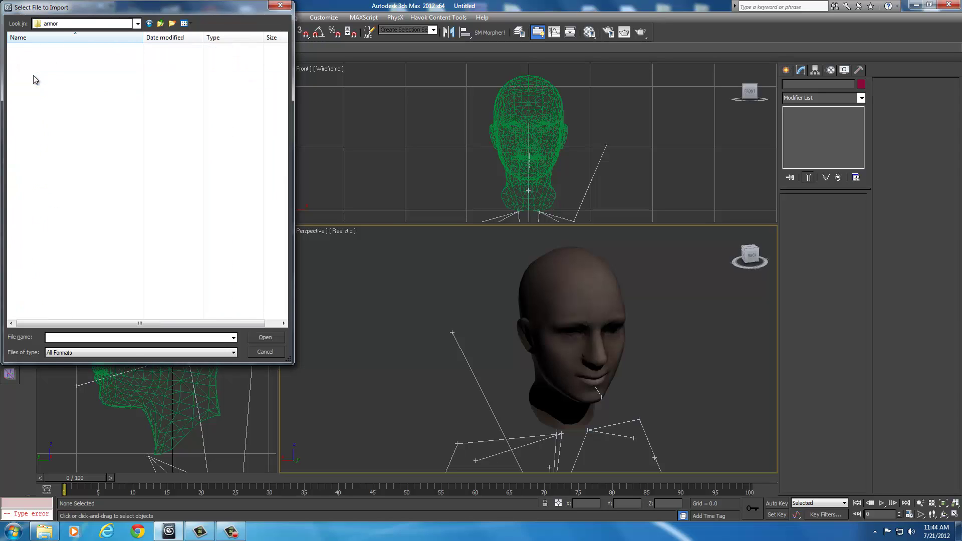
{"action": "double_click", "coordinate": [31, 77]}
{"action": "scroll", "coordinate": [32, 210], "scroll_direction": "down", "scroll_amount": 3}
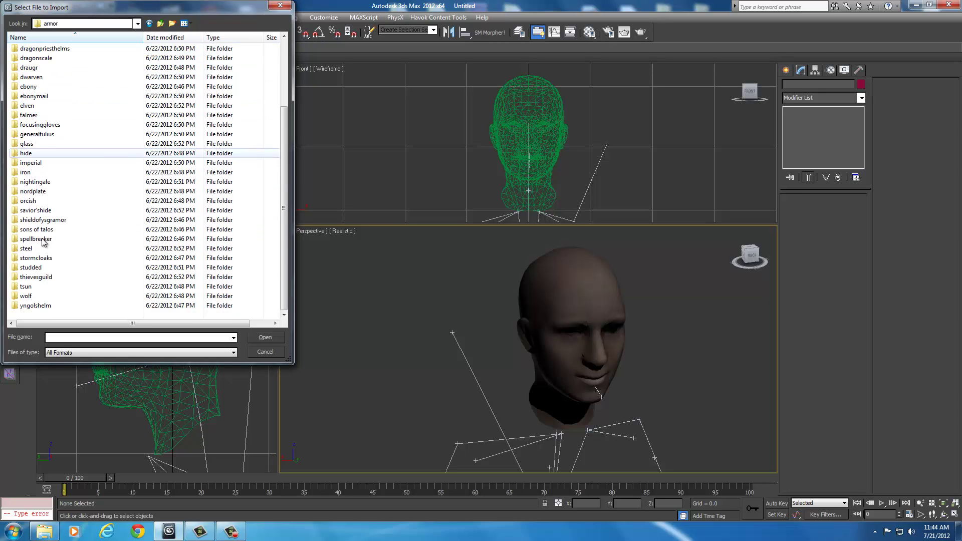
{"action": "double_click", "coordinate": [29, 155]}
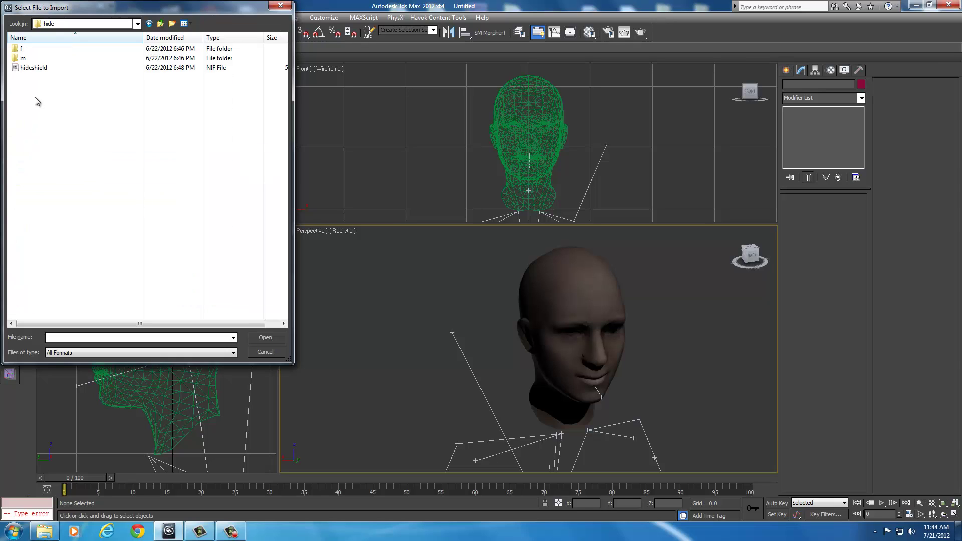
{"action": "double_click", "coordinate": [28, 48]}
- Import the helmetlight NIF file onto the head with the existing Skyrim import settings
{"action": "scroll", "coordinate": [41, 215], "scroll_direction": "down", "scroll_amount": 4}
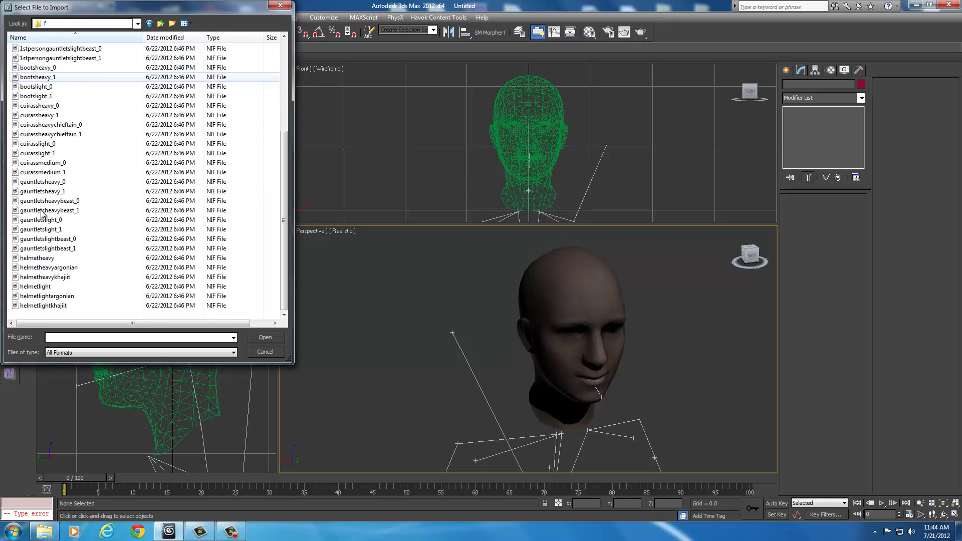
{"action": "left_click", "coordinate": [41, 288]}
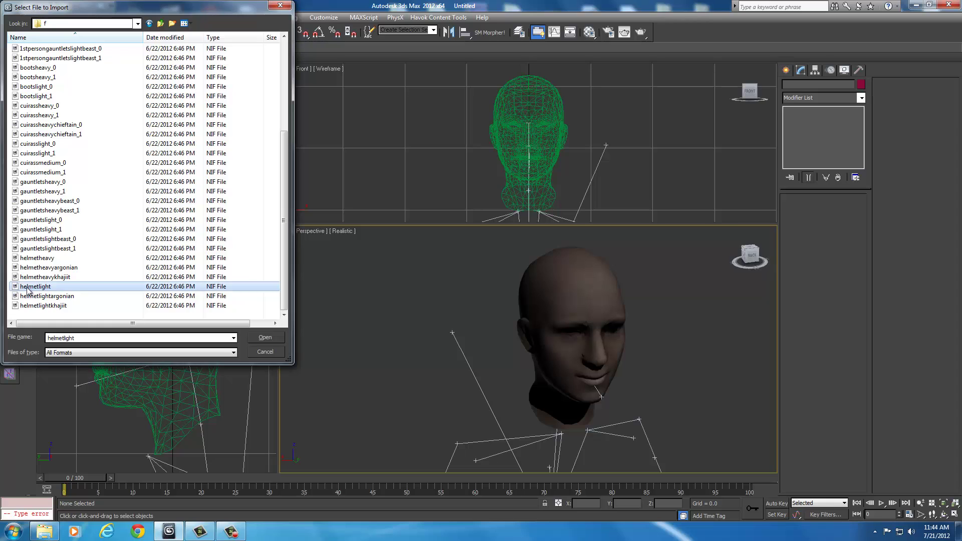
{"action": "left_click", "coordinate": [266, 337]}
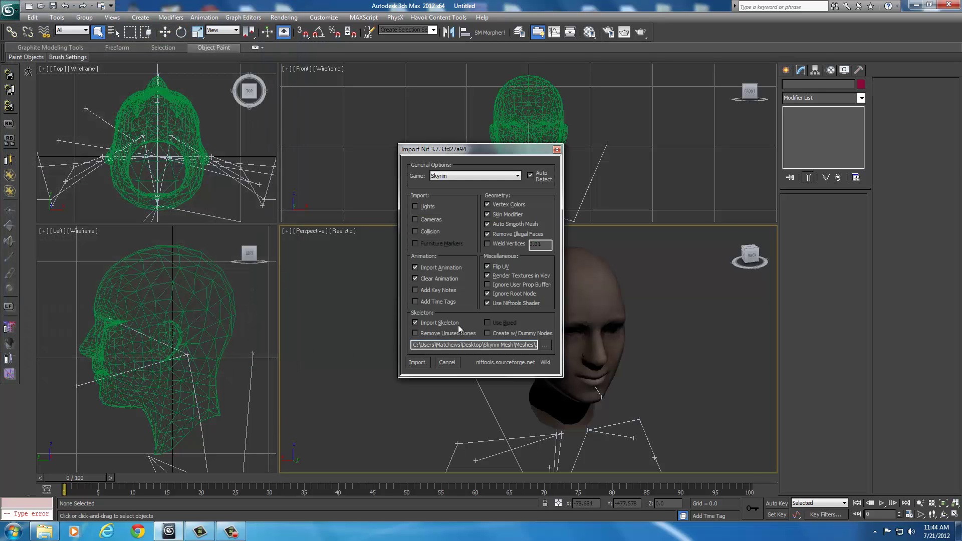
{"action": "left_click", "coordinate": [419, 363]}
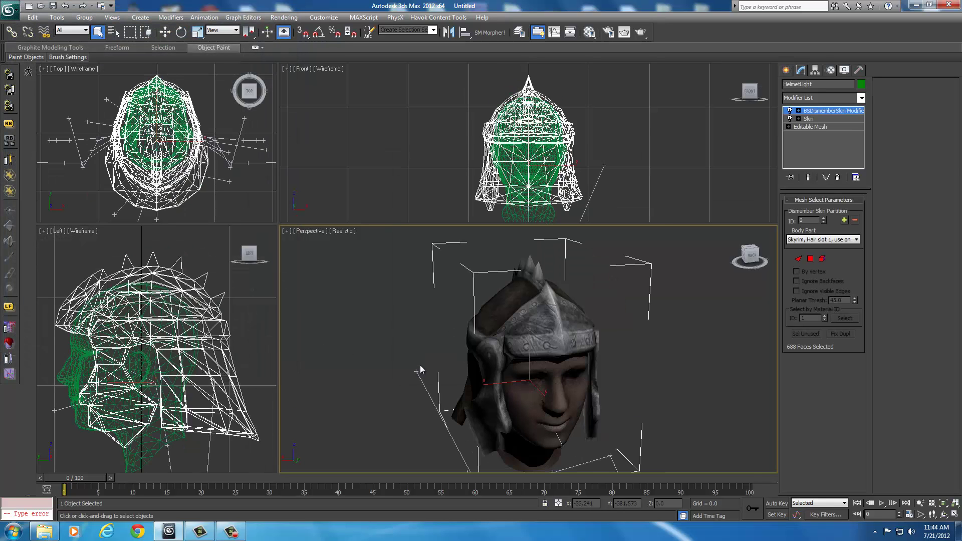
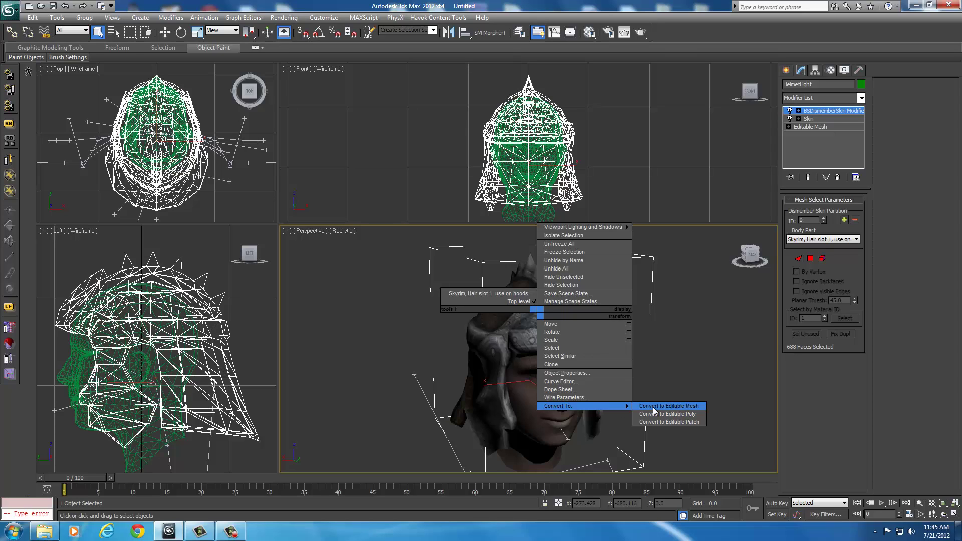
- Convert the imported light helmet to an Editable Mesh
{"action": "left_click", "coordinate": [654, 407]}
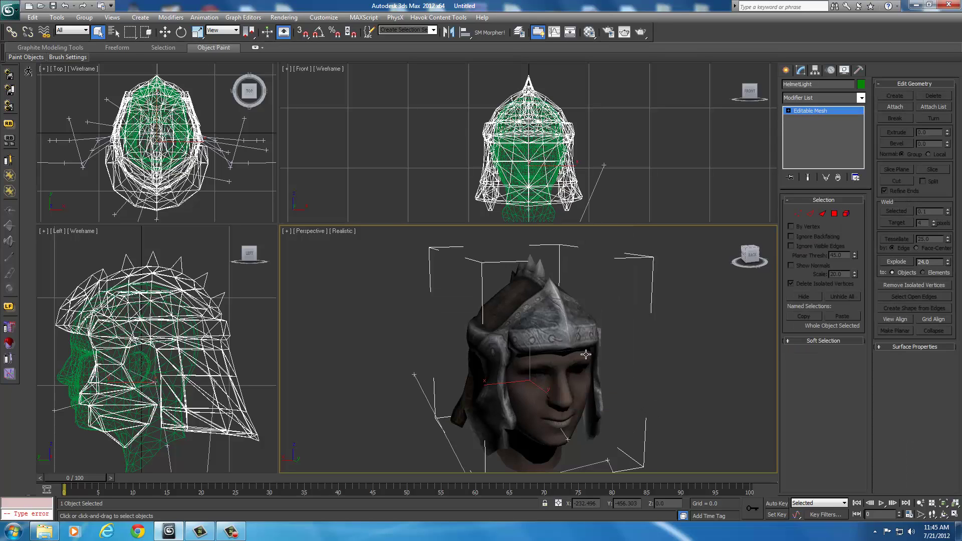
{"action": "middle_click_drag", "start_coordinate": [586, 354], "coordinate": [561, 326], "text": "alt"}
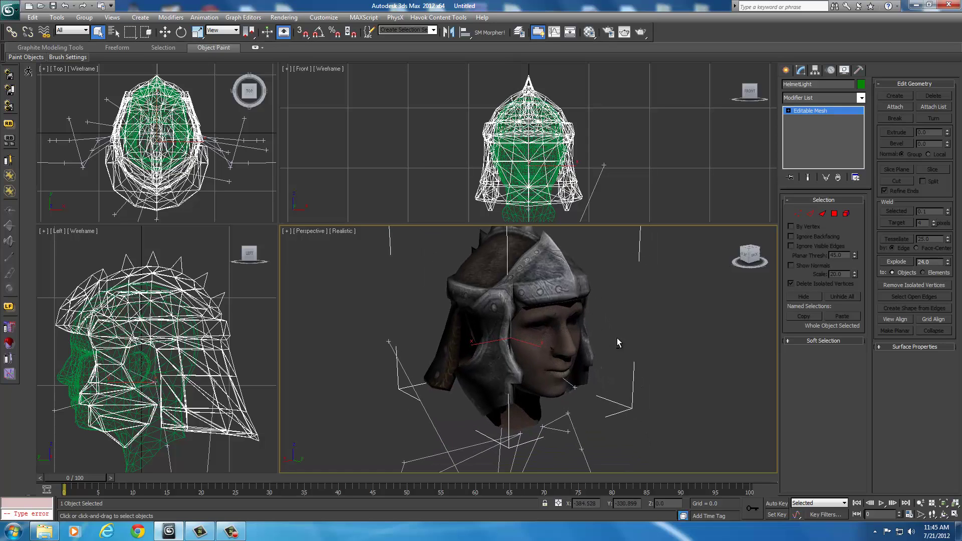
- Start another file import and browse to the circlets folder under meshes/armor
{"action": "mouse_move", "coordinate": [617, 338]}
{"action": "middle_mouse_down", "text": "alt"}
{"action": "mouse_move", "coordinate": [560, 339]}
{"action": "mouse_move", "coordinate": [660, 338]}
{"action": "mouse_move", "coordinate": [612, 338]}
{"action": "middle_mouse_up", "text": "alt"}
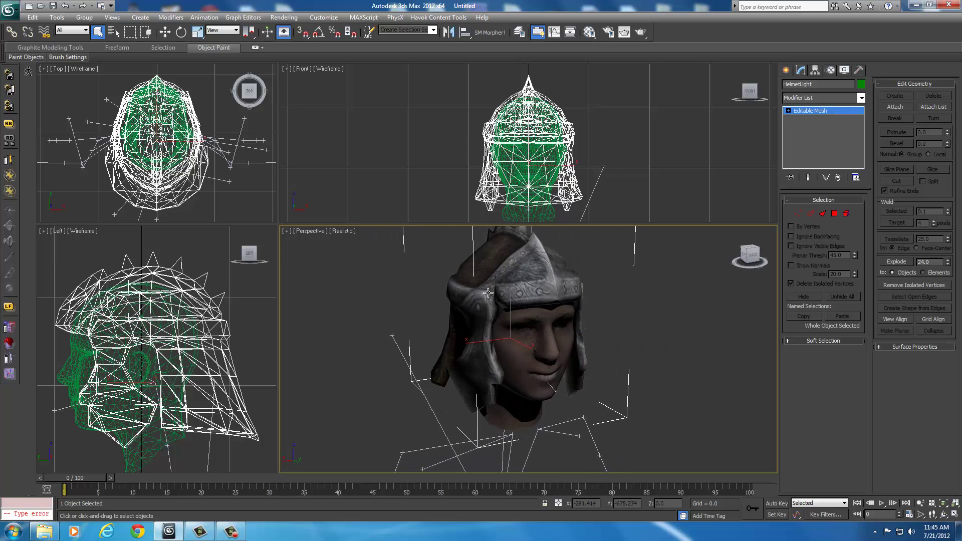
{"action": "left_click", "coordinate": [9, 15]}
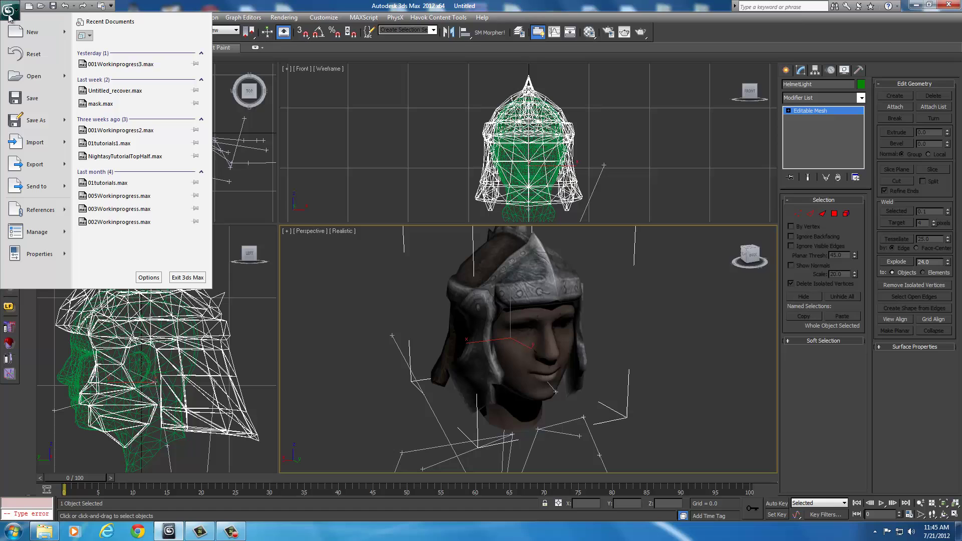
{"action": "left_click", "coordinate": [35, 142]}
{"action": "left_click", "coordinate": [107, 25]}
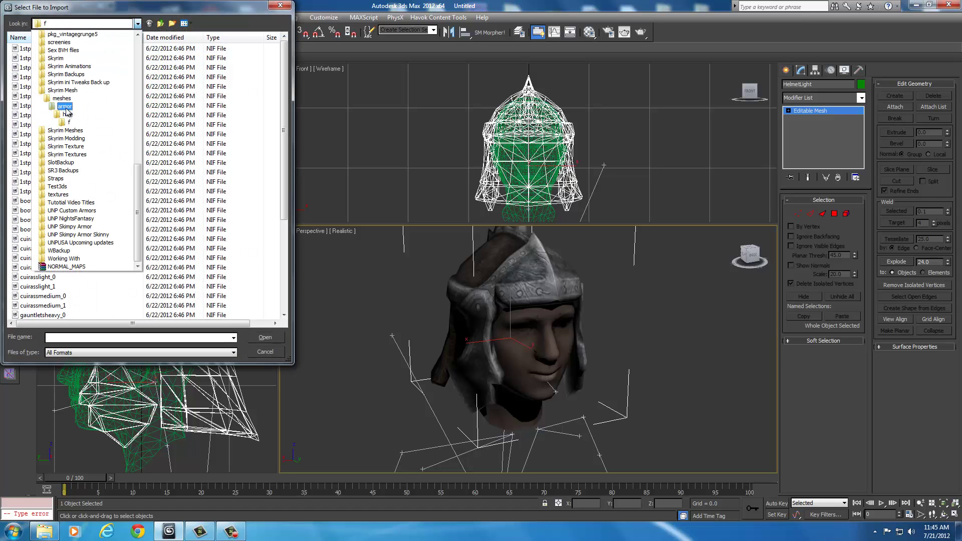
{"action": "left_click", "coordinate": [66, 107]}
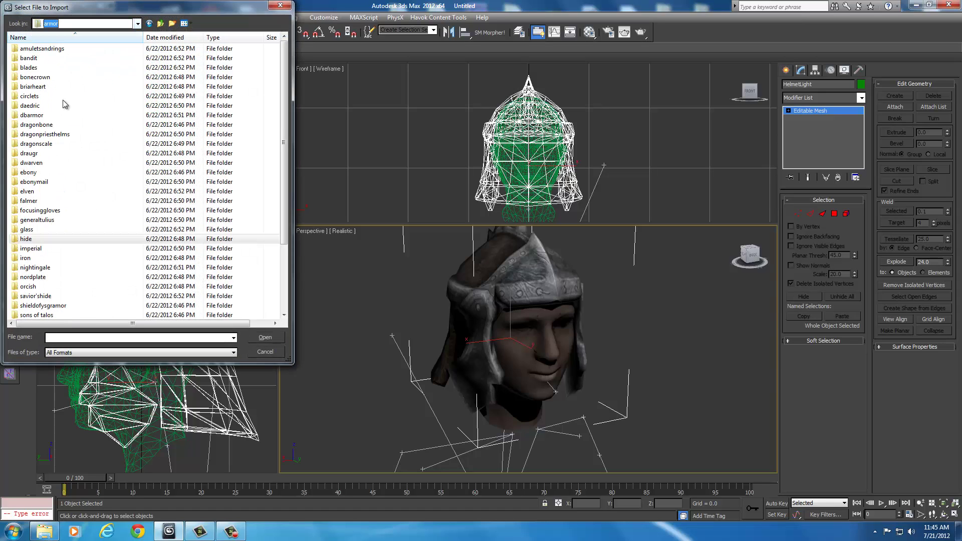
{"action": "double_click", "coordinate": [34, 98]}
- Import the circletf1 NIF file onto the head with the existing Skyrim import settings
{"action": "scroll", "coordinate": [60, 151], "scroll_direction": "down", "scroll_amount": 4}
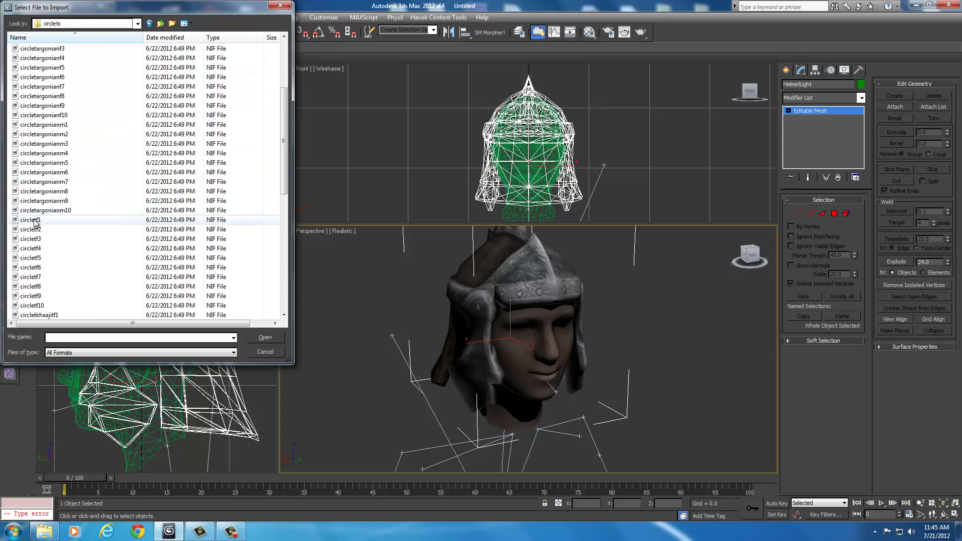
{"action": "left_click", "coordinate": [31, 220]}
{"action": "left_click", "coordinate": [265, 337]}
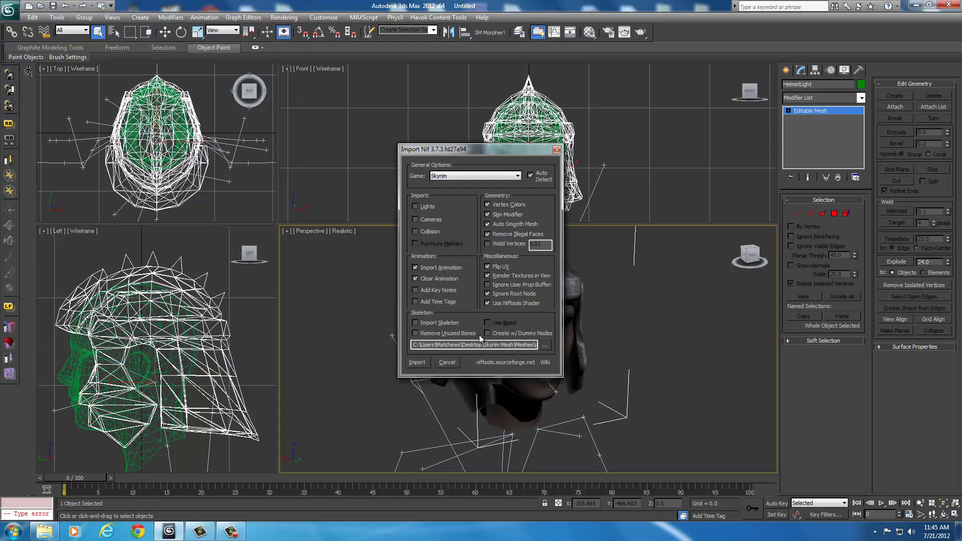
{"action": "left_click", "coordinate": [417, 363]}
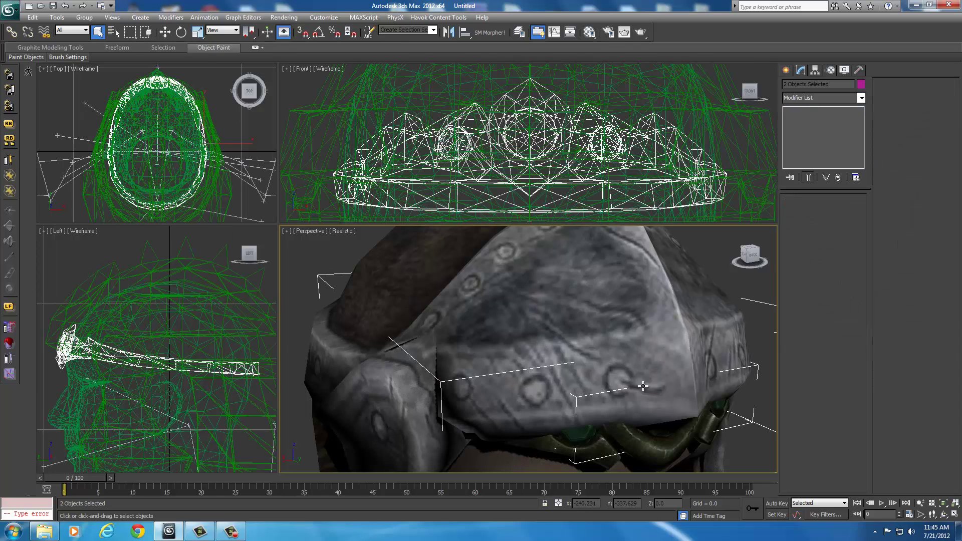
- Inspect the imported circlet beneath the helmet from the front and side, and reselect the light helmet
{"action": "left_click", "coordinate": [579, 438]}
{"action": "middle_click_drag", "start_coordinate": [579, 438], "coordinate": [511, 374]}
{"action": "scroll", "coordinate": [526, 385], "scroll_direction": "down", "scroll_amount": 5}
{"action": "left_click", "coordinate": [514, 353]}
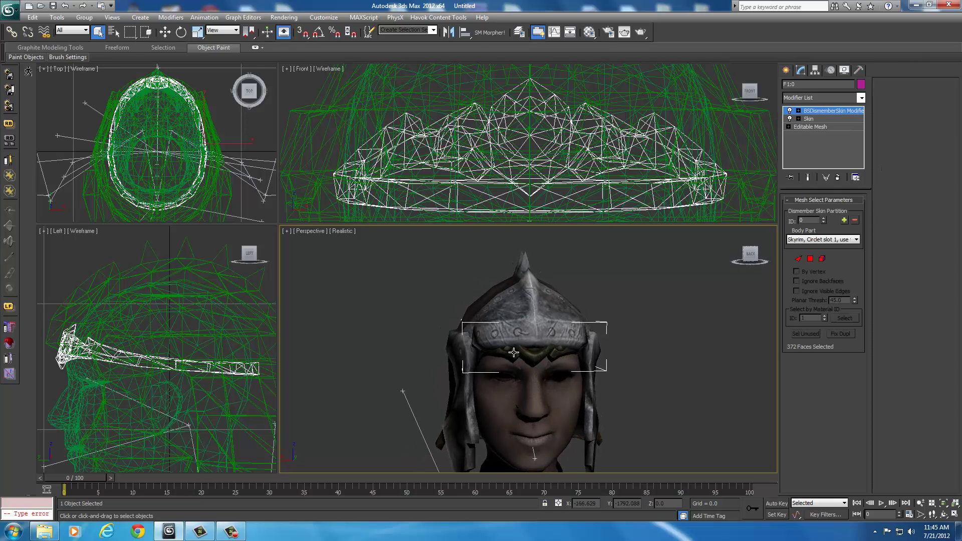
{"action": "left_click", "coordinate": [462, 394]}
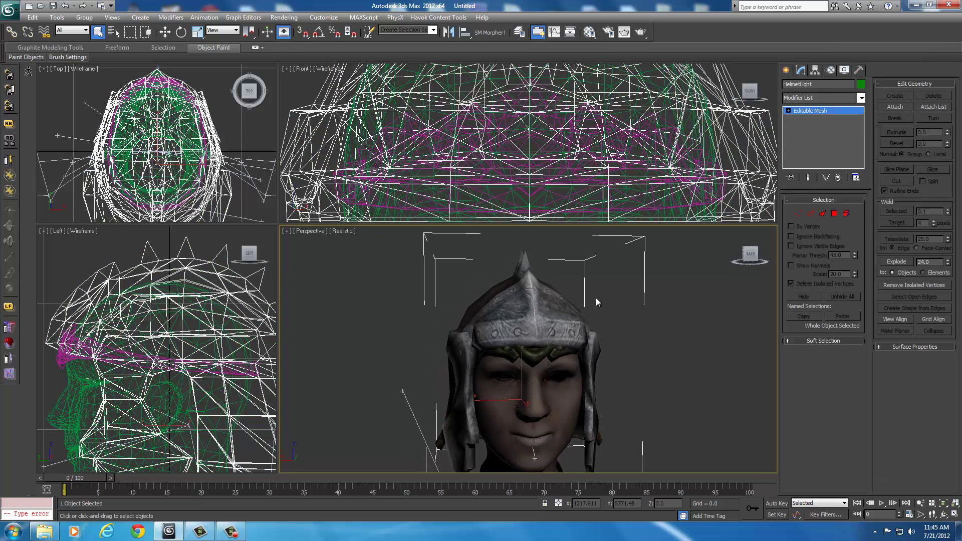
{"action": "mouse_move", "coordinate": [563, 319]}
{"action": "middle_mouse_down", "text": "alt"}
{"action": "mouse_move", "coordinate": [619, 337]}
{"action": "mouse_move", "coordinate": [566, 332]}
{"action": "middle_mouse_up", "text": "alt"}
{"action": "scroll", "coordinate": [569, 316], "scroll_direction": "down", "scroll_amount": 3}
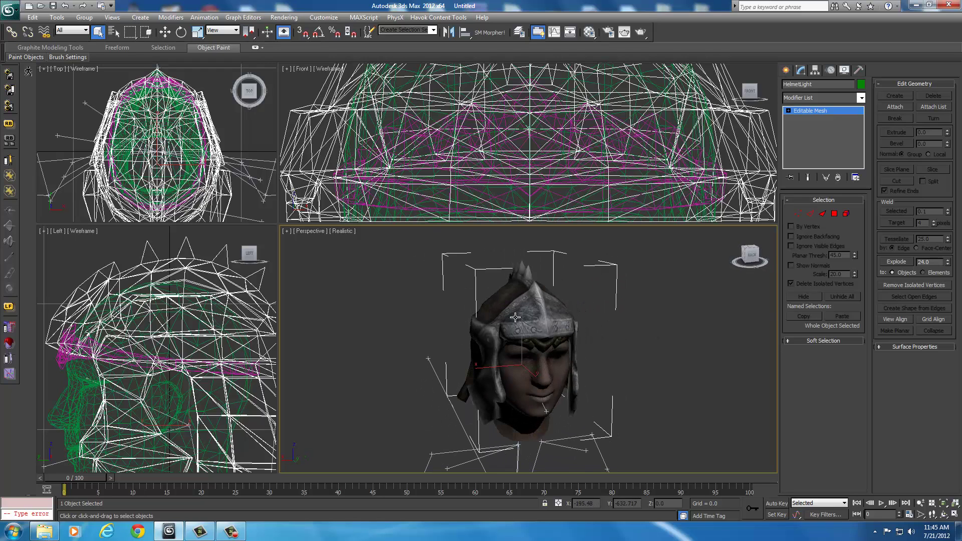
{"action": "left_click", "coordinate": [861, 97]}
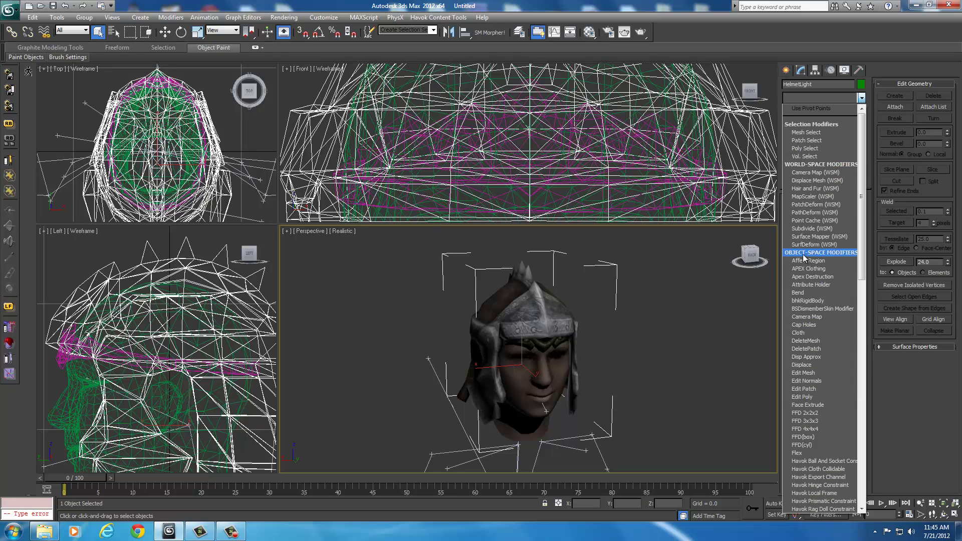
{"action": "left_click", "coordinate": [687, 305]}
{"action": "middle_click_drag", "start_coordinate": [687, 304], "coordinate": [713, 305], "text": "alt"}
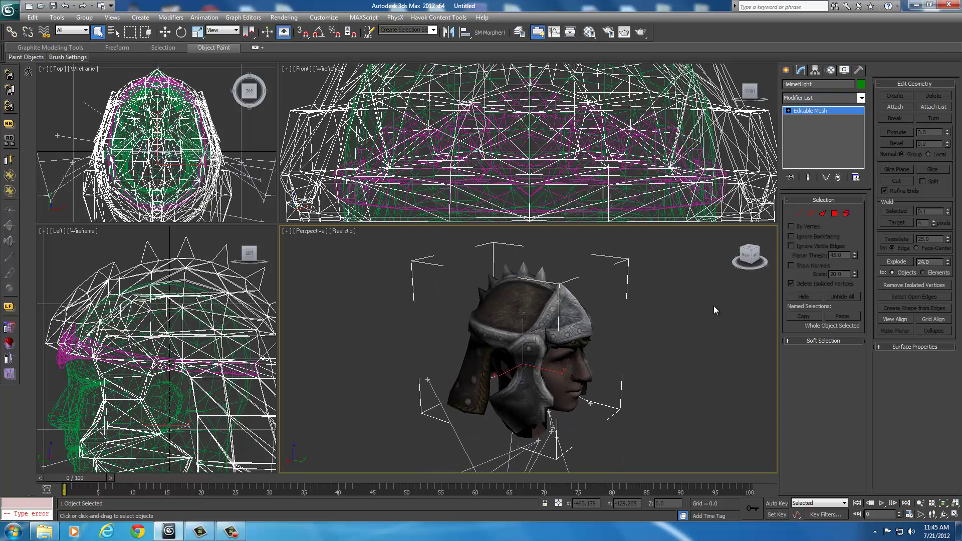
- Select the five tip vertices of the helmet's crest spikes at vertex level and activate the Move tool
{"action": "left_click", "coordinate": [798, 214]}
{"action": "left_click", "coordinate": [514, 269]}
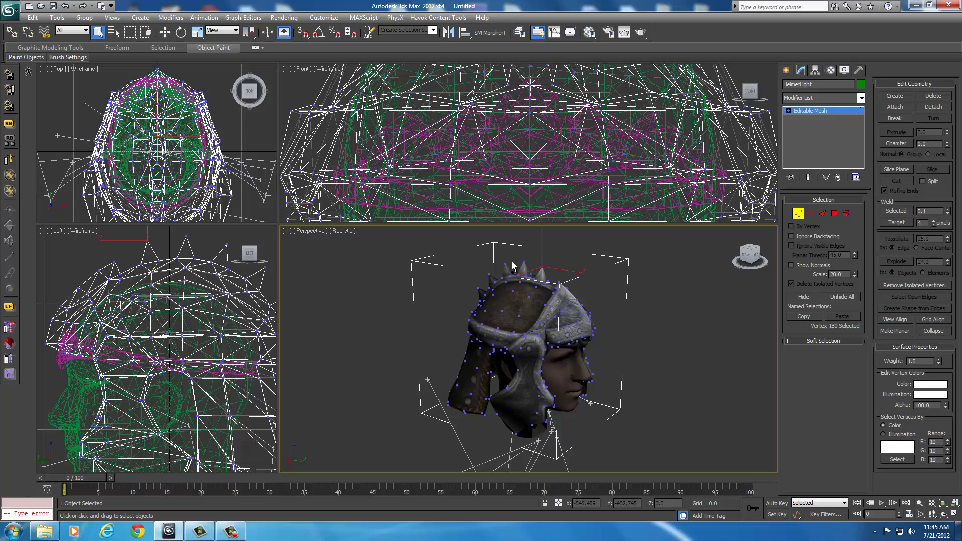
{"action": "left_click", "coordinate": [524, 264], "text": "ctrl"}
{"action": "left_click", "coordinate": [505, 264], "text": "ctrl"}
{"action": "left_click", "coordinate": [488, 272], "text": "ctrl"}
{"action": "left_click", "coordinate": [465, 285], "text": "ctrl"}
{"action": "right_click", "coordinate": [465, 286]}
{"action": "left_click", "coordinate": [491, 295]}
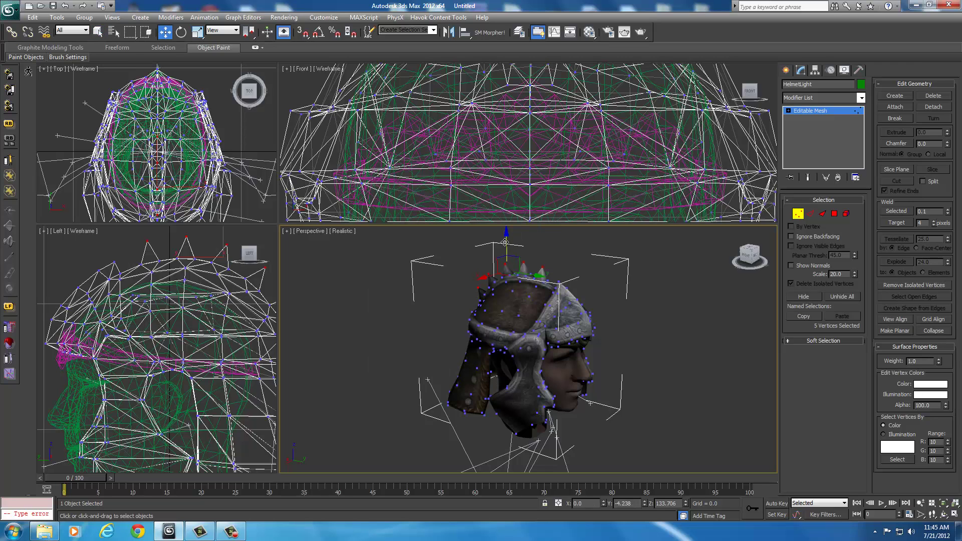
- Move the selected spike tips straight up to about Z 143.98 to form tall spikes, and leave vertex editing
{"action": "left_click_drag", "start_coordinate": [506, 248], "coordinate": [501, 165]}
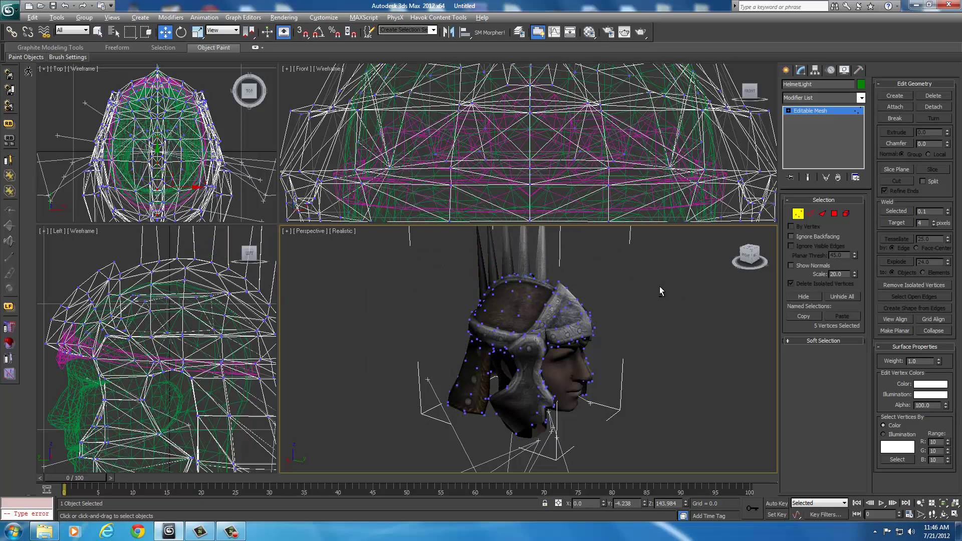
{"action": "mouse_move", "coordinate": [660, 286]}
{"action": "middle_mouse_down", "text": "alt"}
{"action": "mouse_move", "coordinate": [547, 283]}
{"action": "mouse_move", "coordinate": [661, 291]}
{"action": "middle_mouse_up", "text": "alt"}
{"action": "left_click", "coordinate": [686, 322]}
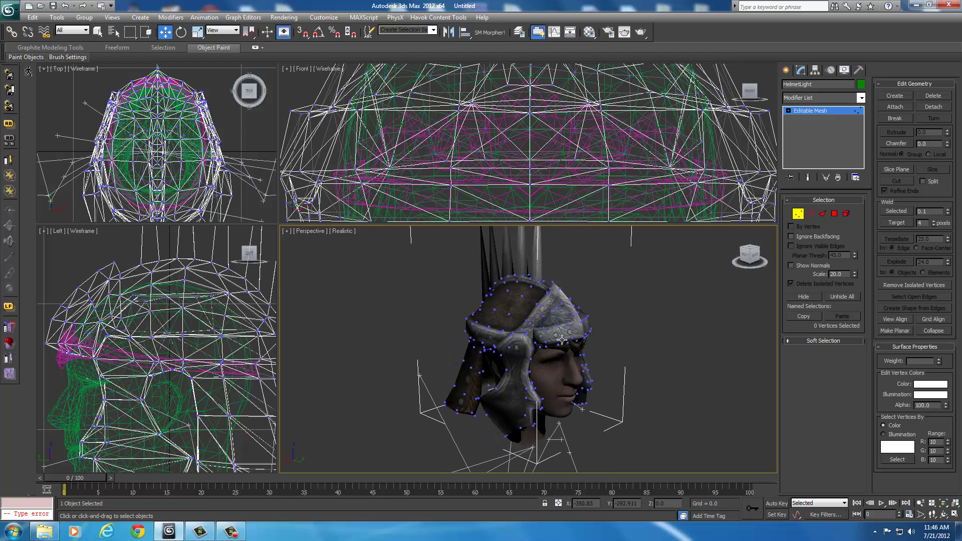
{"action": "left_click", "coordinate": [798, 214]}
{"action": "middle_click_drag", "start_coordinate": [665, 274], "coordinate": [634, 264], "text": "alt"}
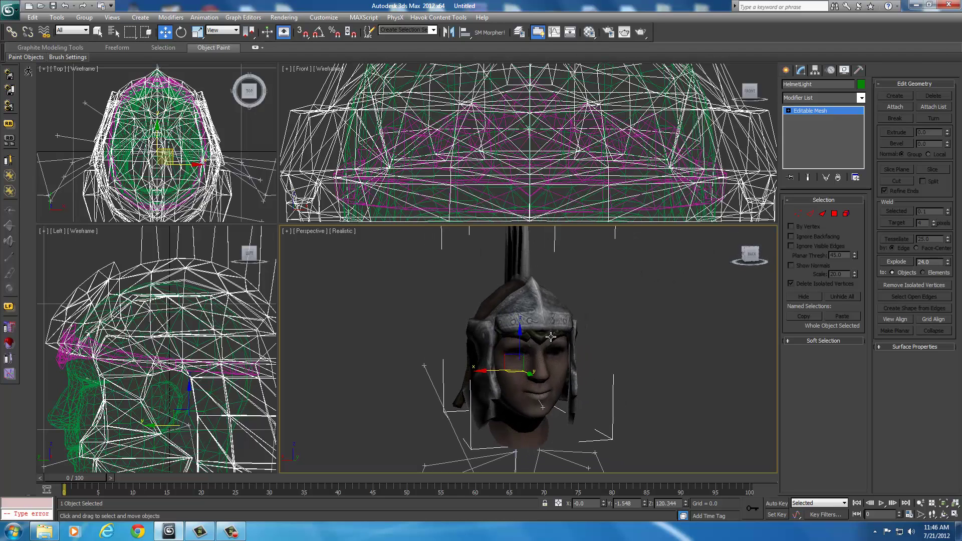
- Add a Smooth modifier to the edited helmet
{"action": "left_click", "coordinate": [861, 98]}
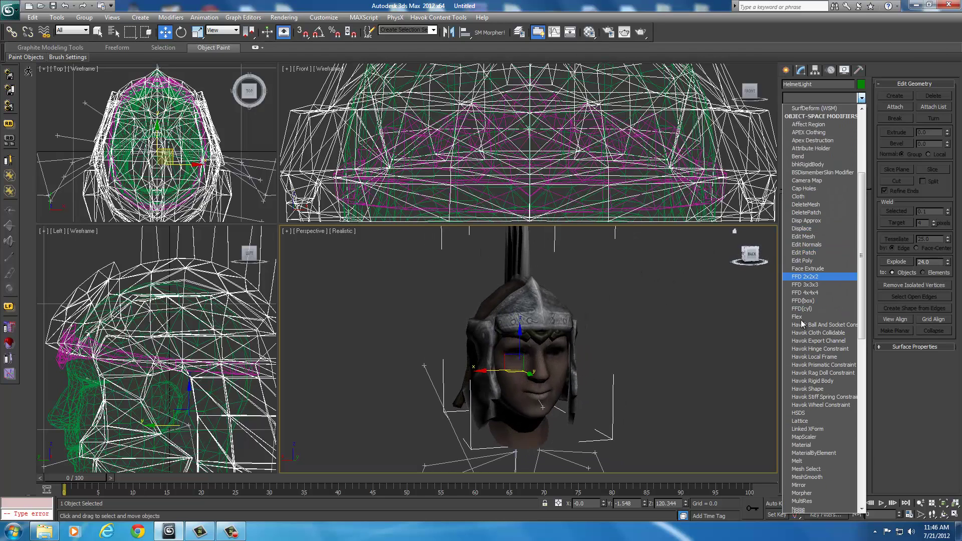
{"action": "scroll", "coordinate": [802, 324], "scroll_direction": "down", "scroll_amount": 15}
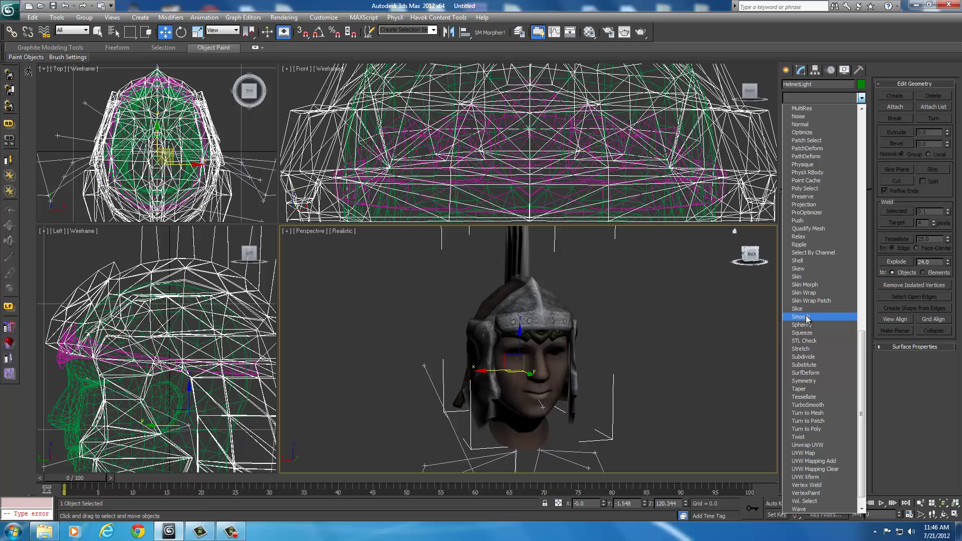
{"action": "left_click", "coordinate": [807, 318]}
- Add a Skin Wrap modifier to the helmet and set its deformation engine to Face Deformation
{"action": "left_click", "coordinate": [862, 97]}
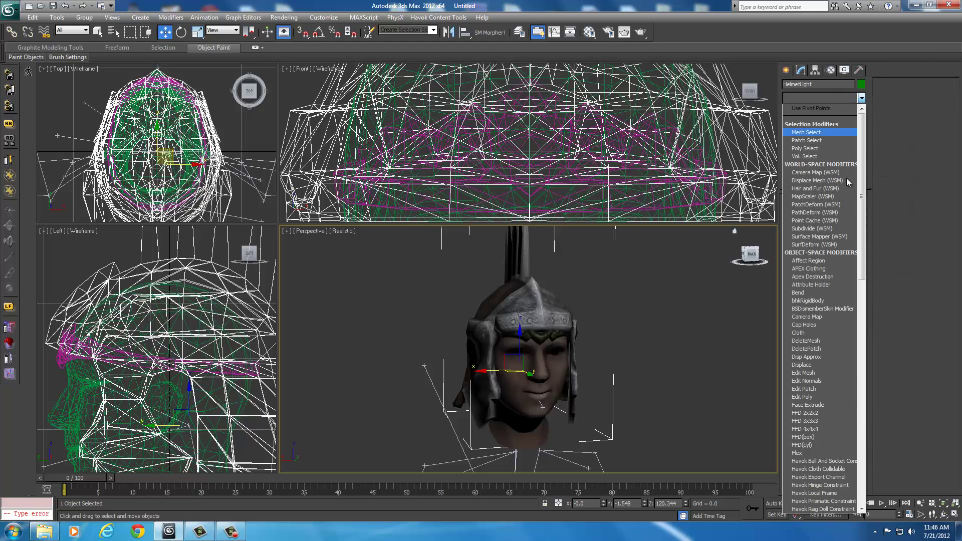
{"action": "scroll", "coordinate": [815, 401], "scroll_direction": "down", "scroll_amount": 7}
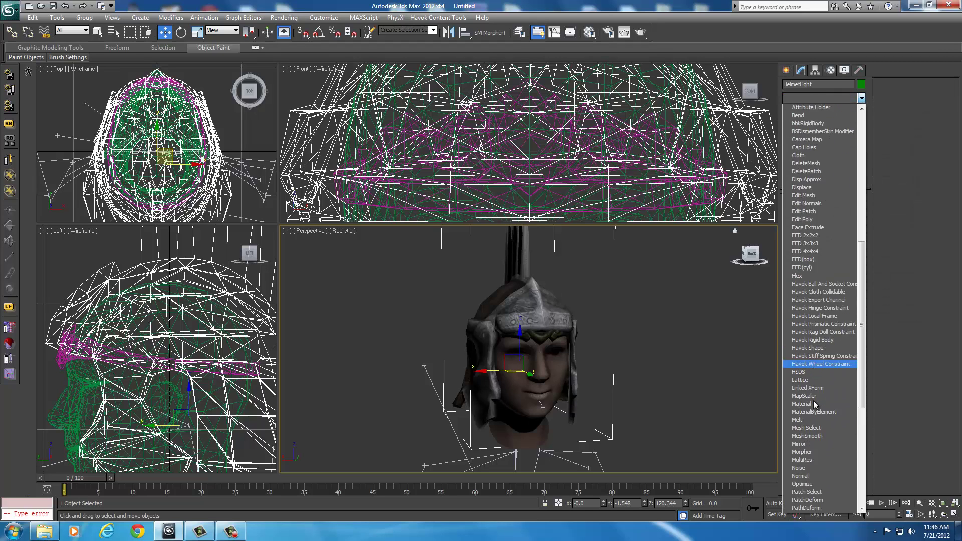
{"action": "scroll", "coordinate": [812, 411], "scroll_direction": "down", "scroll_amount": 10}
{"action": "left_click", "coordinate": [807, 414]}
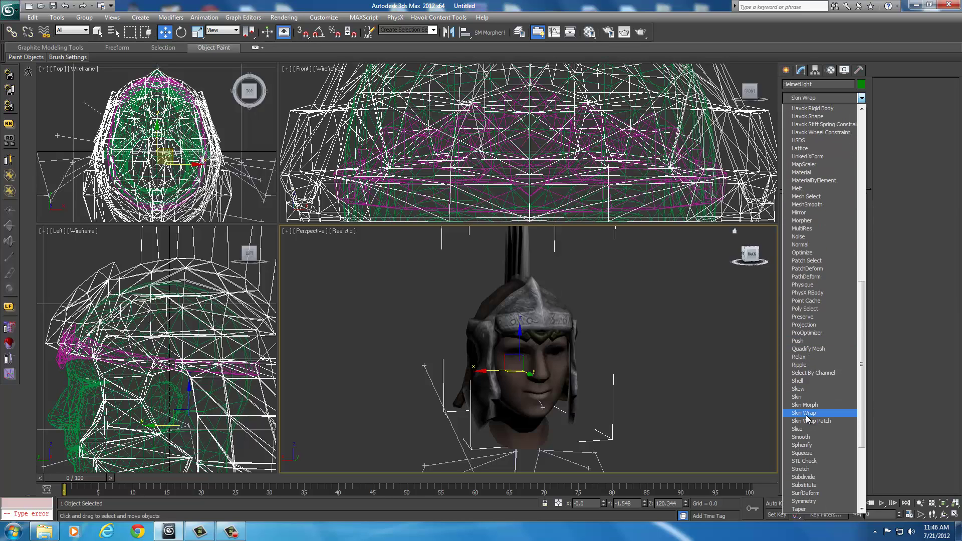
{"action": "left_click", "coordinate": [827, 303]}
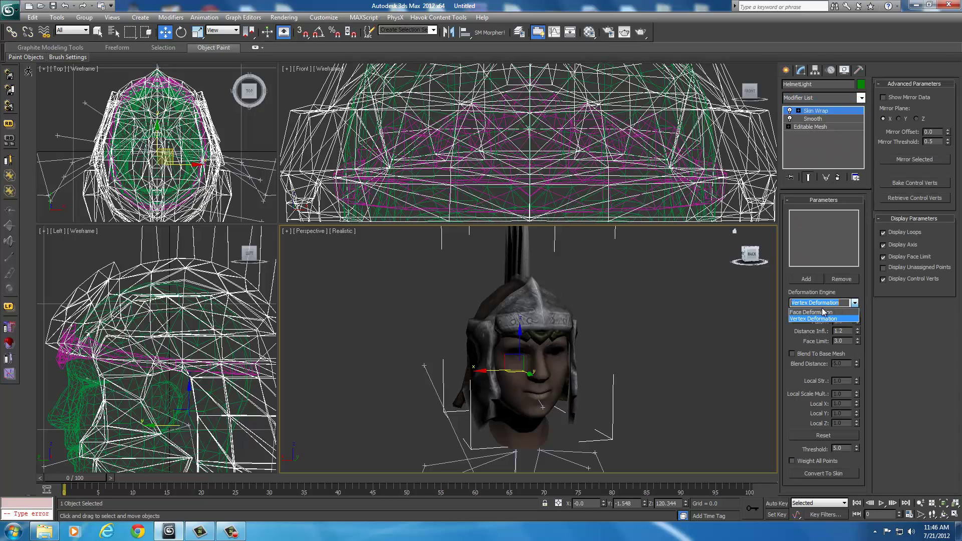
{"action": "left_click", "coordinate": [824, 313]}
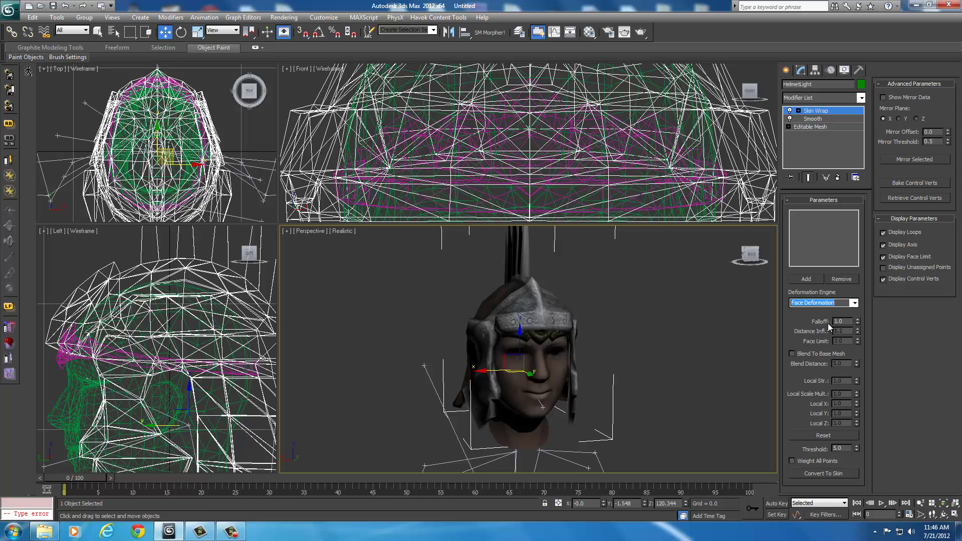
- Set the Skin Wrap falloff to 1.0 and enable Weight All Points
{"action": "left_click_drag", "start_coordinate": [858, 325], "coordinate": [855, 371]}
{"action": "double_click", "coordinate": [847, 321]}
{"action": "type", "text": "1"}
{"action": "key", "text": "Return"}
{"action": "right_click", "coordinate": [858, 322]}
{"action": "double_click", "coordinate": [852, 321]}
{"action": "type", "text": "1"}
{"action": "middle_click_drag", "start_coordinate": [666, 338], "coordinate": [663, 324], "text": "alt"}
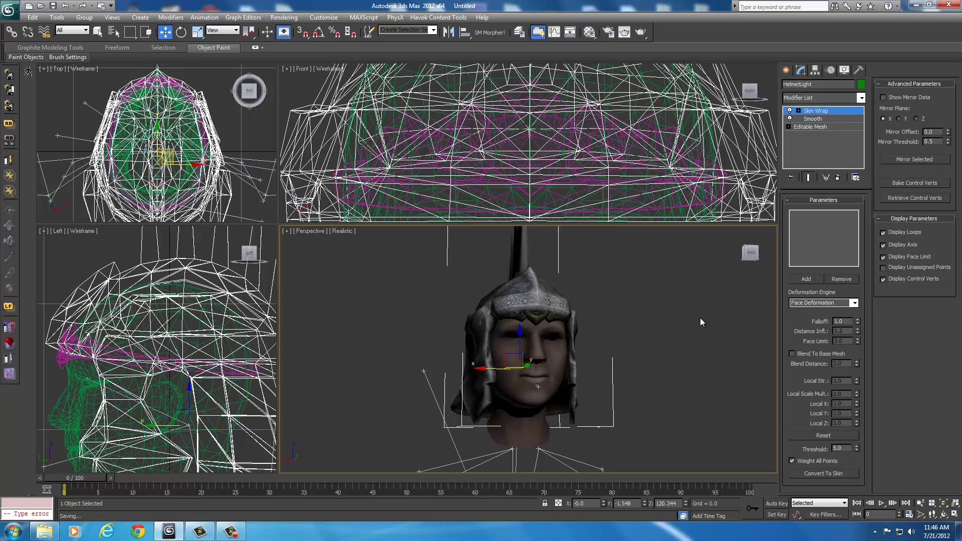
- Add the circlet as the control object of the helmet's Skin Wrap modifier
{"action": "left_click", "coordinate": [806, 279]}
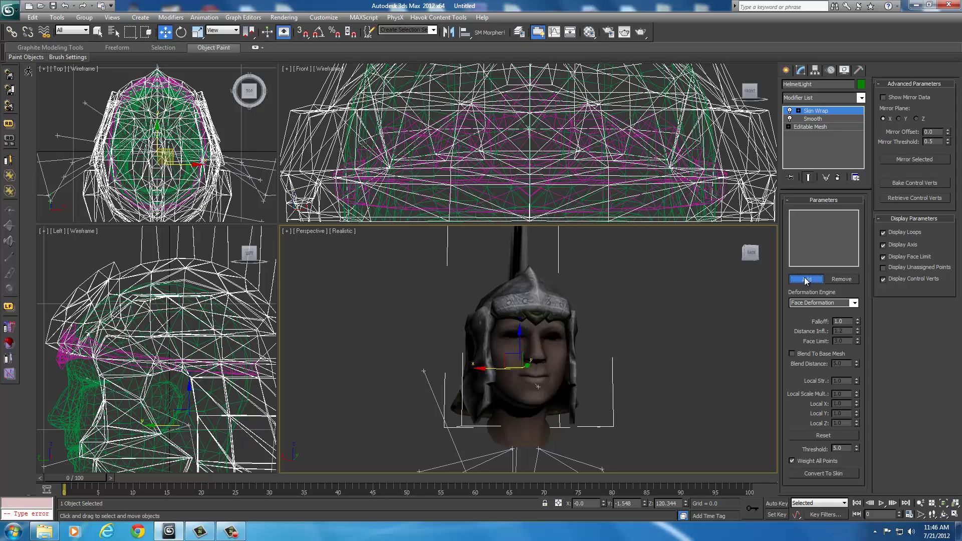
{"action": "left_click", "coordinate": [537, 319]}
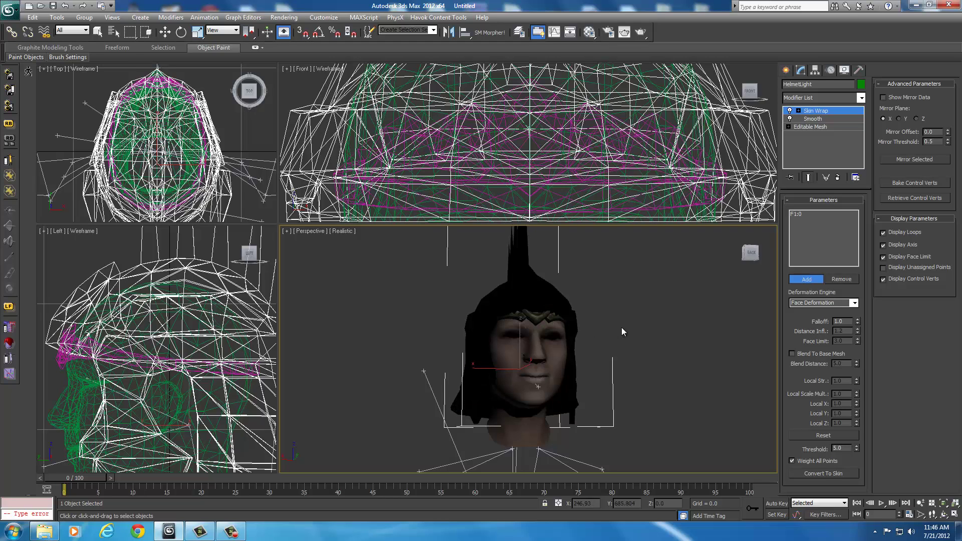
{"action": "mouse_move", "coordinate": [622, 329]}
{"action": "middle_mouse_down", "text": "alt"}
{"action": "mouse_move", "coordinate": [685, 326]}
{"action": "mouse_move", "coordinate": [694, 379]}
{"action": "mouse_move", "coordinate": [656, 397]}
{"action": "mouse_move", "coordinate": [557, 343]}
{"action": "mouse_move", "coordinate": [509, 340]}
{"action": "mouse_move", "coordinate": [693, 338]}
{"action": "mouse_move", "coordinate": [606, 339]}
{"action": "middle_mouse_up", "text": "alt"}
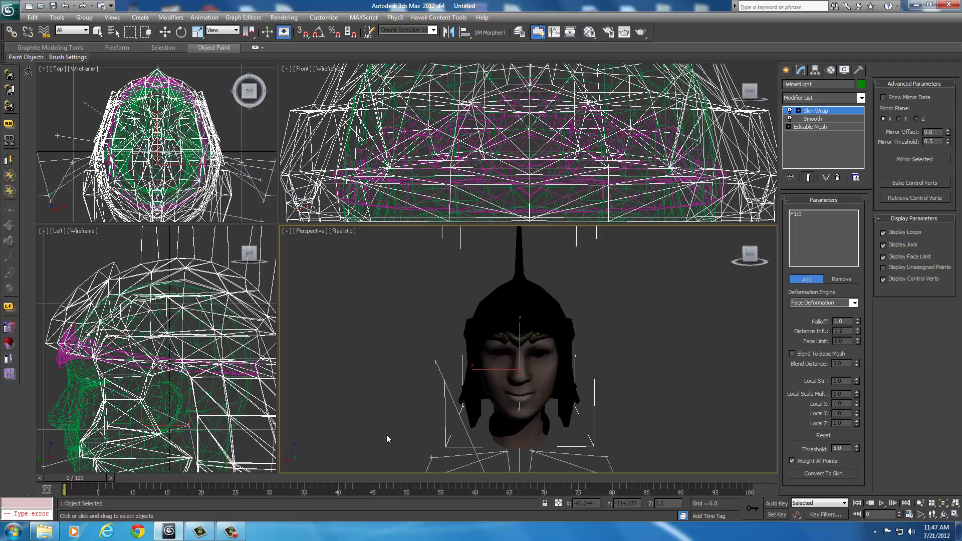
- Convert the helmet's Skin Wrap to a Skin modifier and delete the Skin Wrap from the stack
{"action": "left_click", "coordinate": [810, 473]}
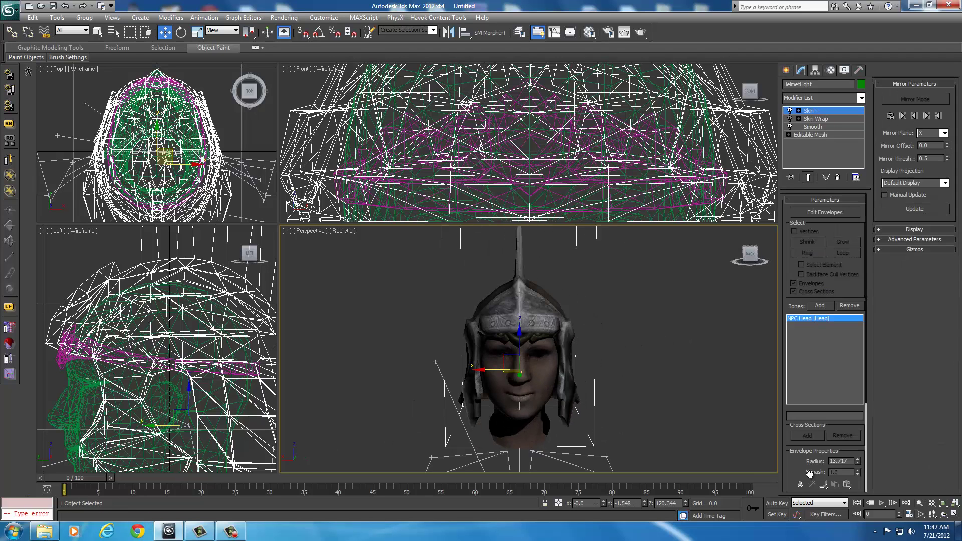
{"action": "right_click", "coordinate": [813, 121]}
{"action": "left_click", "coordinate": [829, 133]}
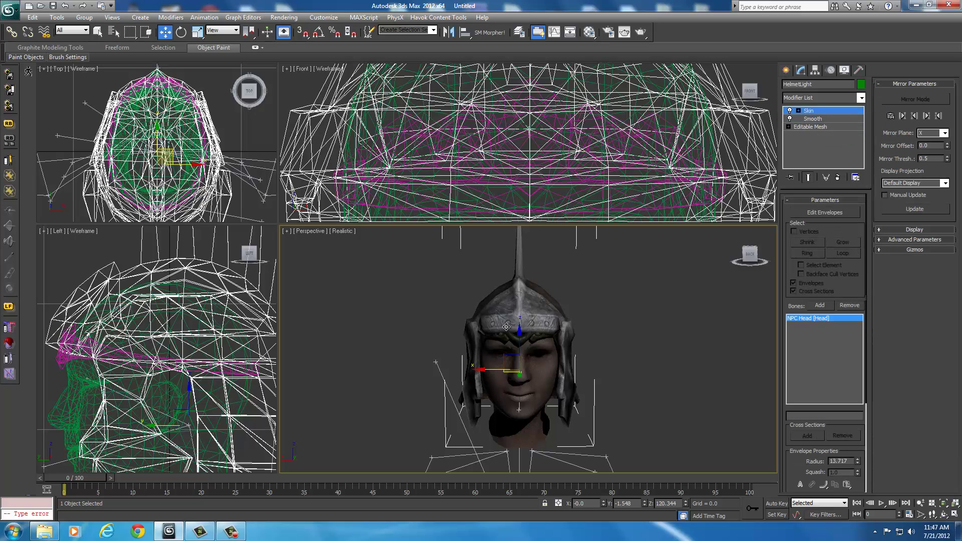
- Select the circlet, review its BSDismemberSkin modifier, and delete the circlet from the scene
{"action": "middle_click_drag", "start_coordinate": [506, 327], "coordinate": [537, 335], "text": "alt"}
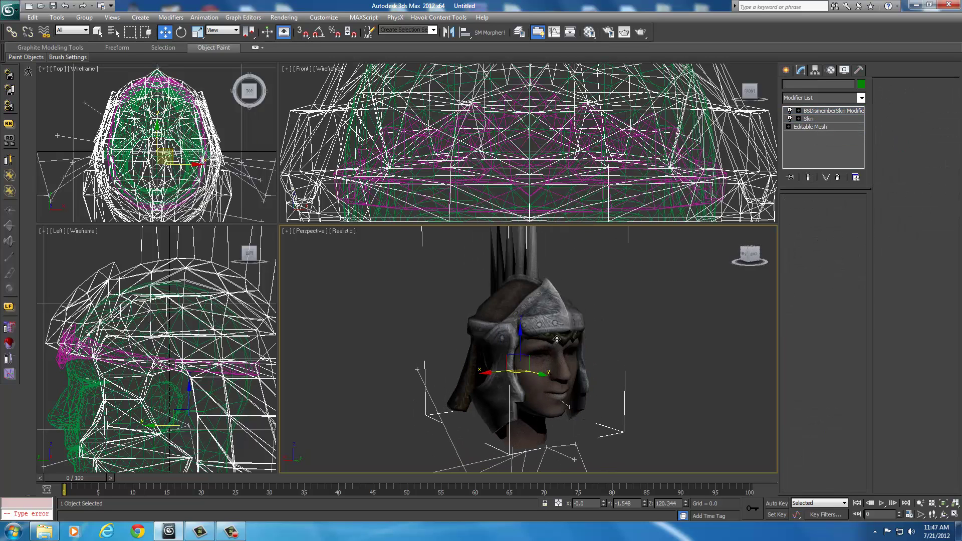
{"action": "left_click", "coordinate": [815, 111]}
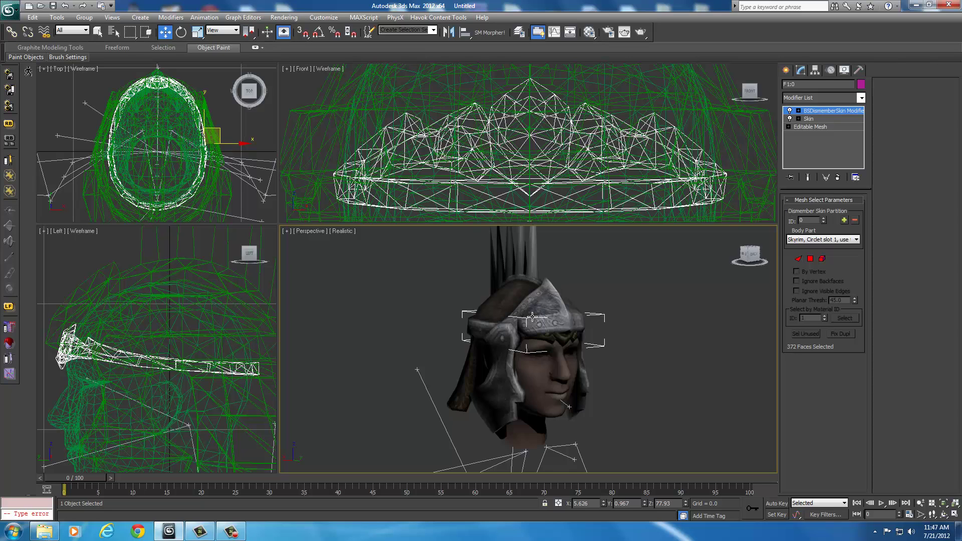
{"action": "middle_click_drag", "start_coordinate": [533, 318], "coordinate": [537, 337], "text": "alt"}
{"action": "left_click", "coordinate": [598, 350]}
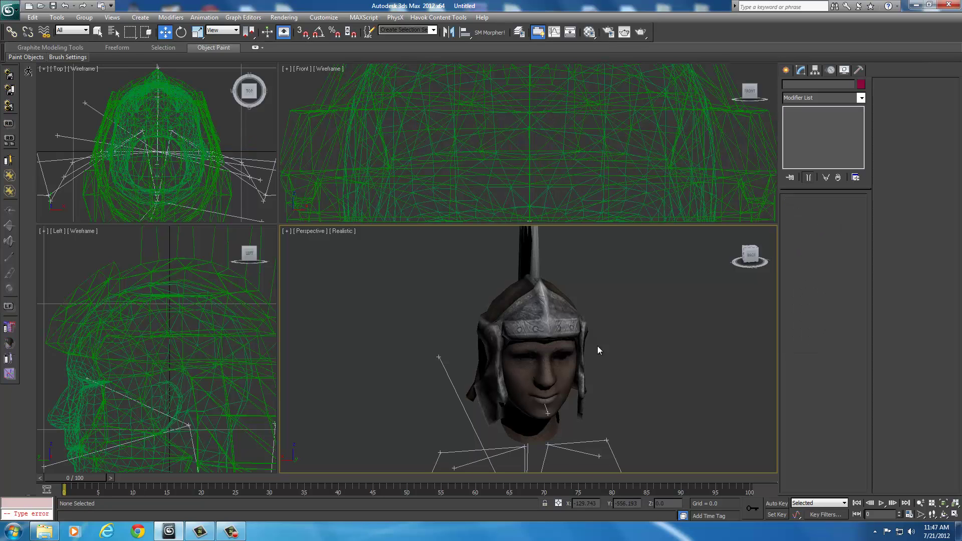
- Start a file import and browse to the female hide armor meshes in armor\hide\f
{"action": "left_click", "coordinate": [9, 9]}
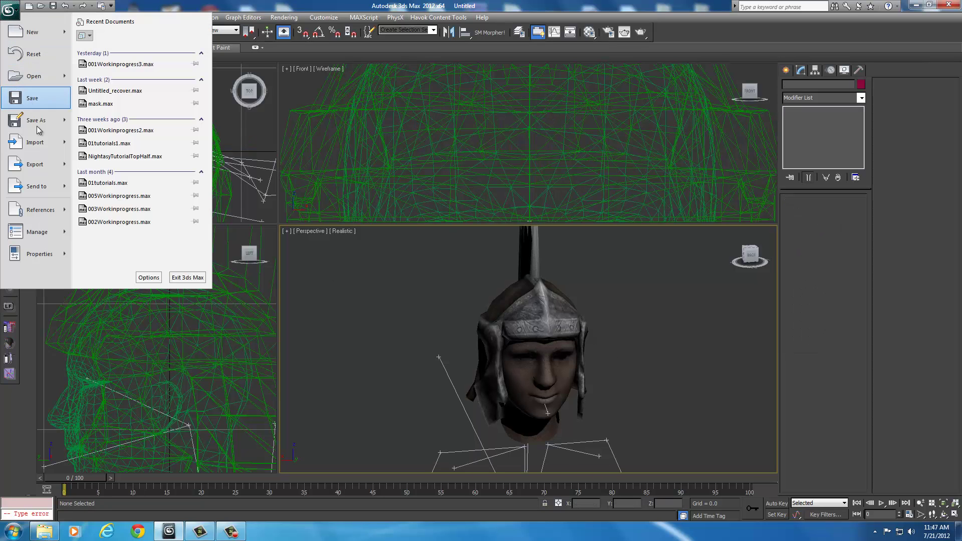
{"action": "left_click", "coordinate": [41, 144]}
{"action": "left_click", "coordinate": [85, 23]}
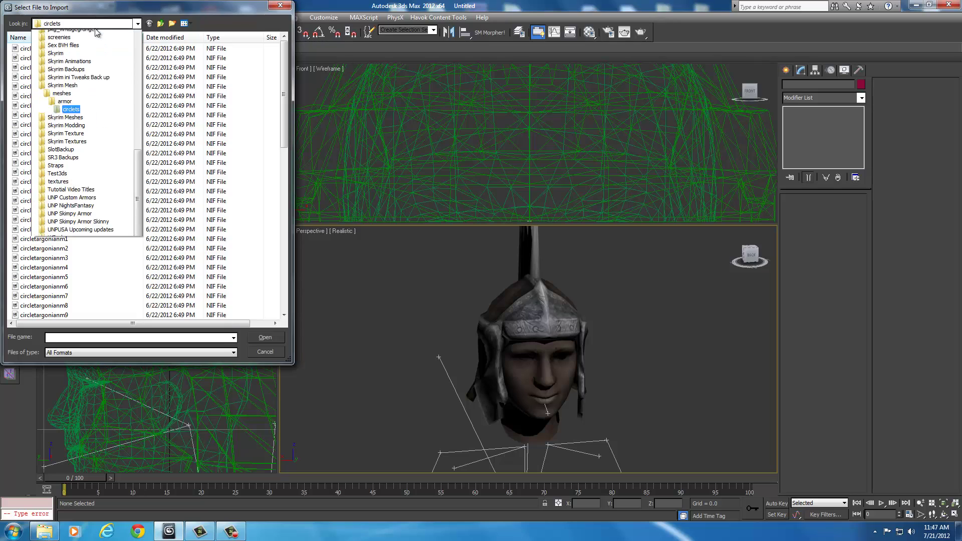
{"action": "scroll", "coordinate": [75, 103], "scroll_direction": "up", "scroll_amount": 1}
{"action": "left_click", "coordinate": [65, 114]}
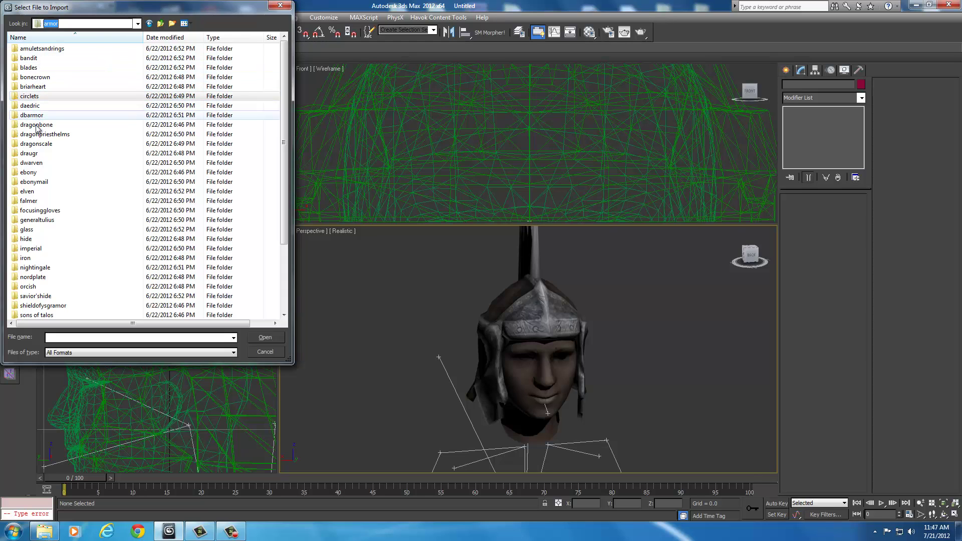
{"action": "left_click", "coordinate": [30, 248]}
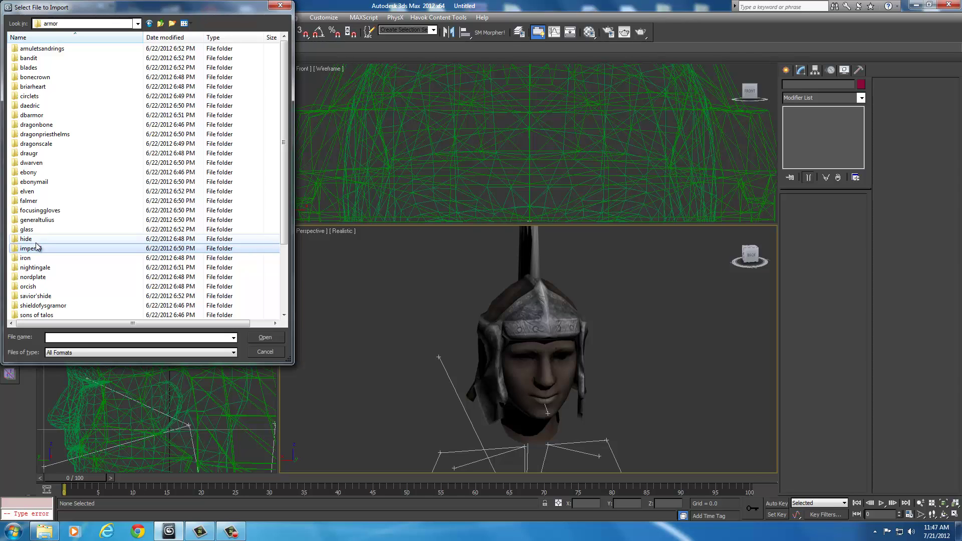
{"action": "double_click", "coordinate": [36, 241]}
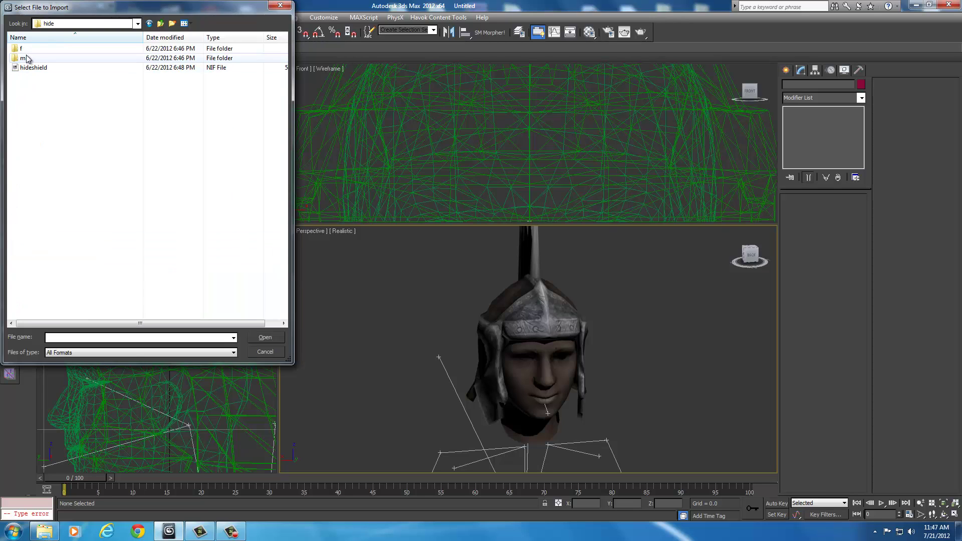
{"action": "double_click", "coordinate": [25, 48]}
- Import the helmetlight NIF file using the Skyrim import settings
{"action": "scroll", "coordinate": [69, 280], "scroll_direction": "down", "scroll_amount": 5}
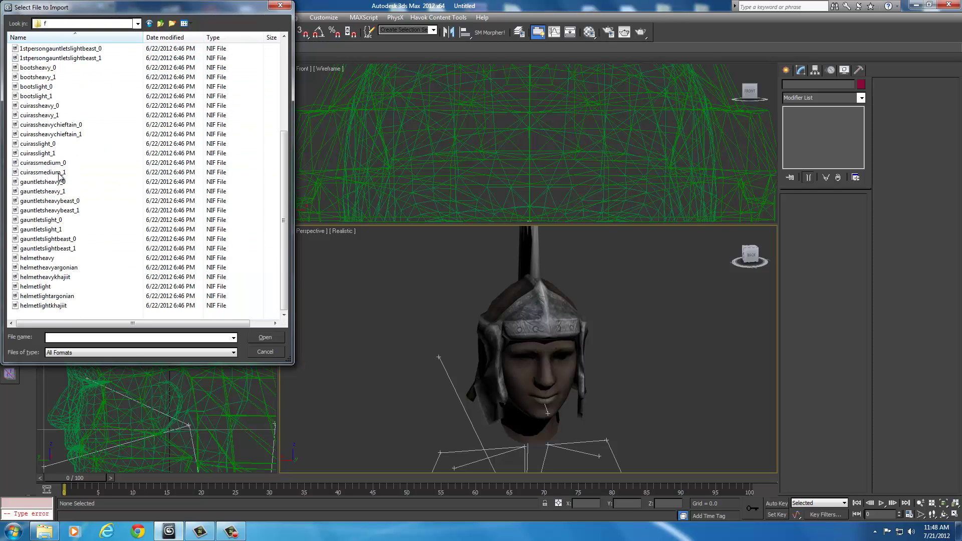
{"action": "left_click", "coordinate": [50, 289]}
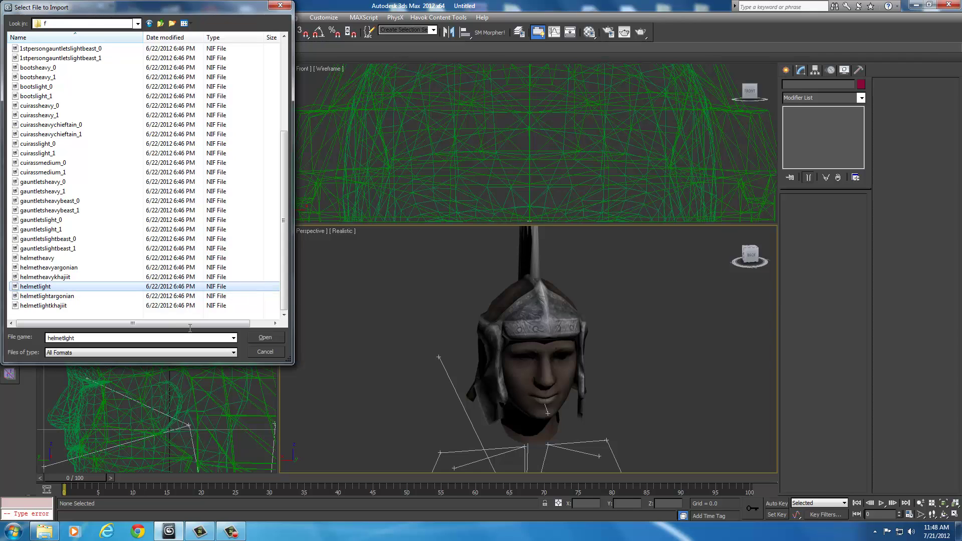
{"action": "left_click", "coordinate": [260, 339]}
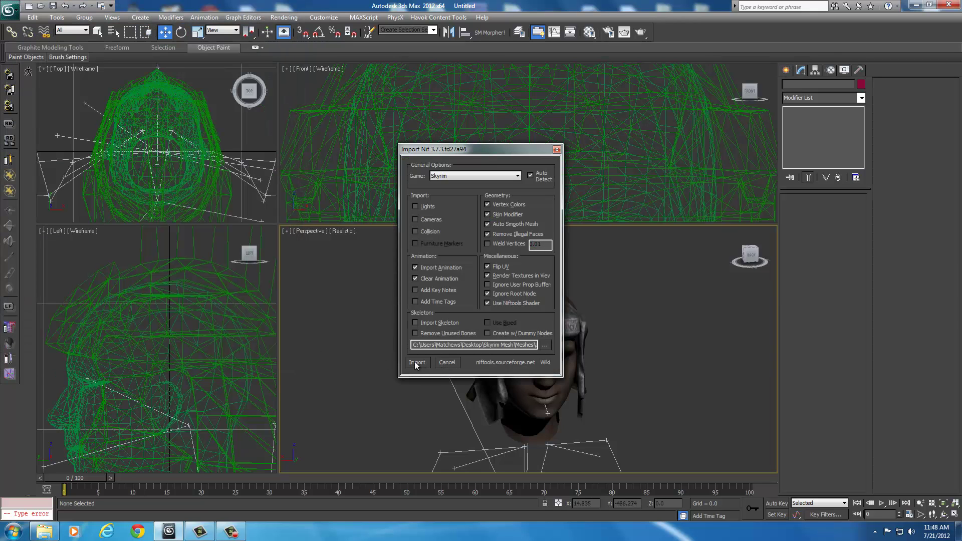
{"action": "left_click", "coordinate": [416, 362]}
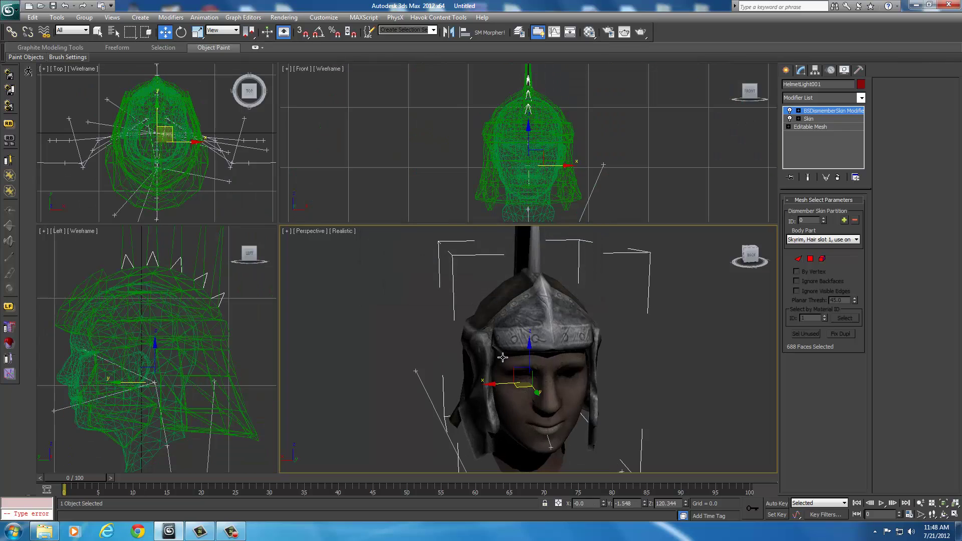
- Copy the BSDismemberSkin modifier from the newly imported helmet's modifier stack
{"action": "middle_click_drag", "start_coordinate": [503, 358], "coordinate": [572, 356], "text": "alt"}
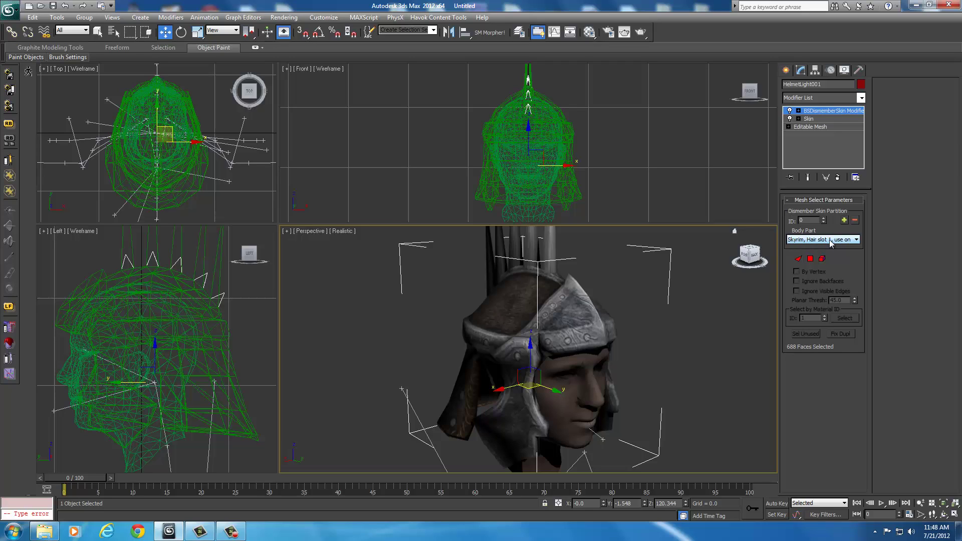
{"action": "right_click", "coordinate": [816, 114]}
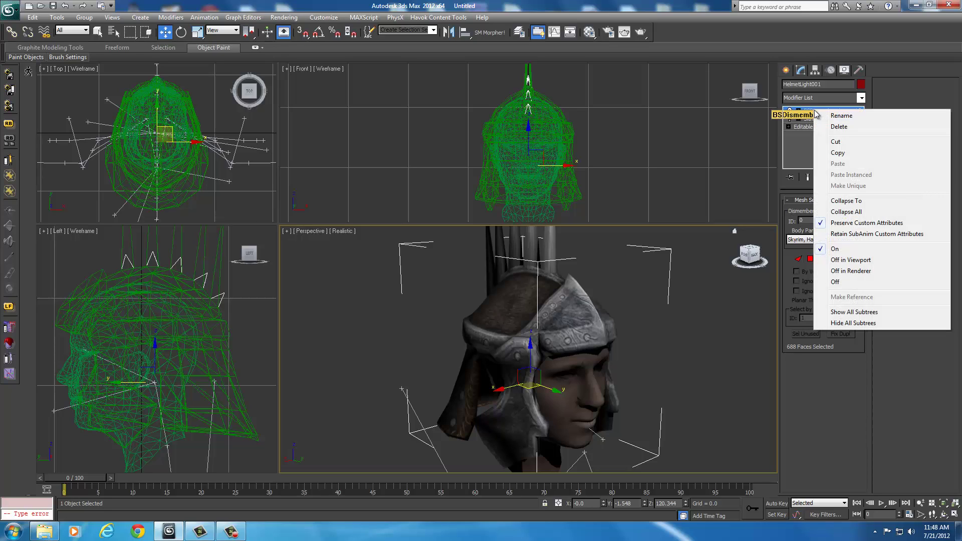
{"action": "left_click", "coordinate": [842, 153]}
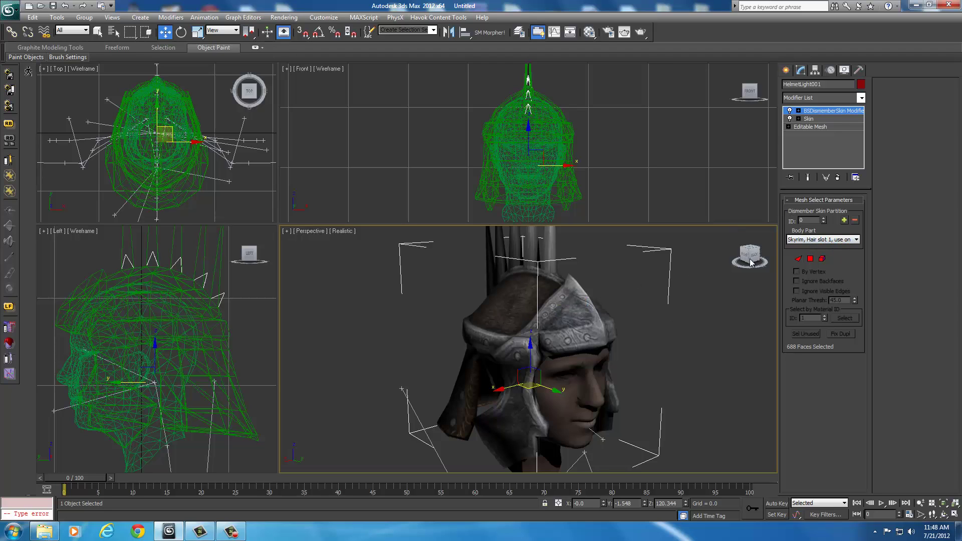
{"action": "mouse_move", "coordinate": [751, 262]}
{"action": "left_mouse_down"}
{"action": "mouse_move", "coordinate": [763, 262]}
{"action": "mouse_move", "coordinate": [747, 261]}
{"action": "left_mouse_up"}
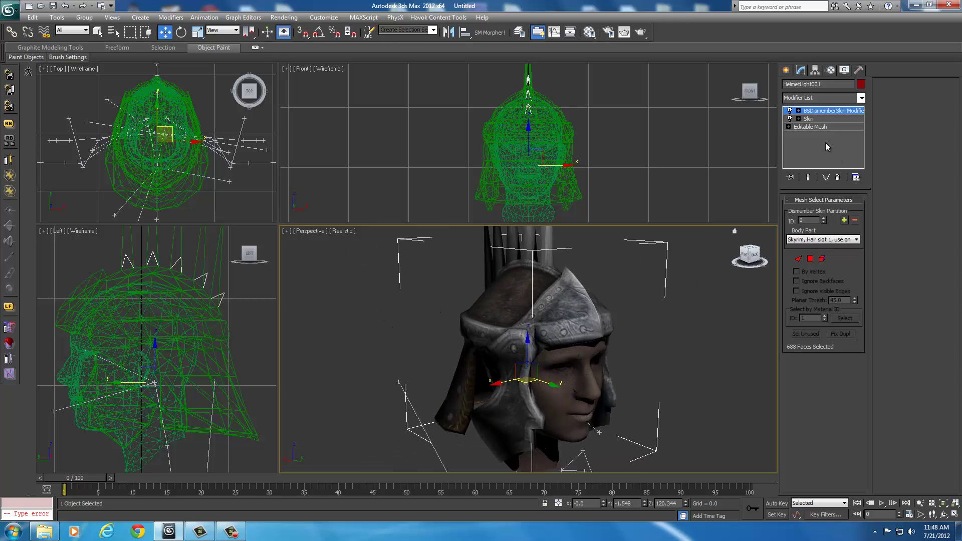
{"action": "right_click", "coordinate": [821, 112]}
{"action": "left_click", "coordinate": [841, 155]}
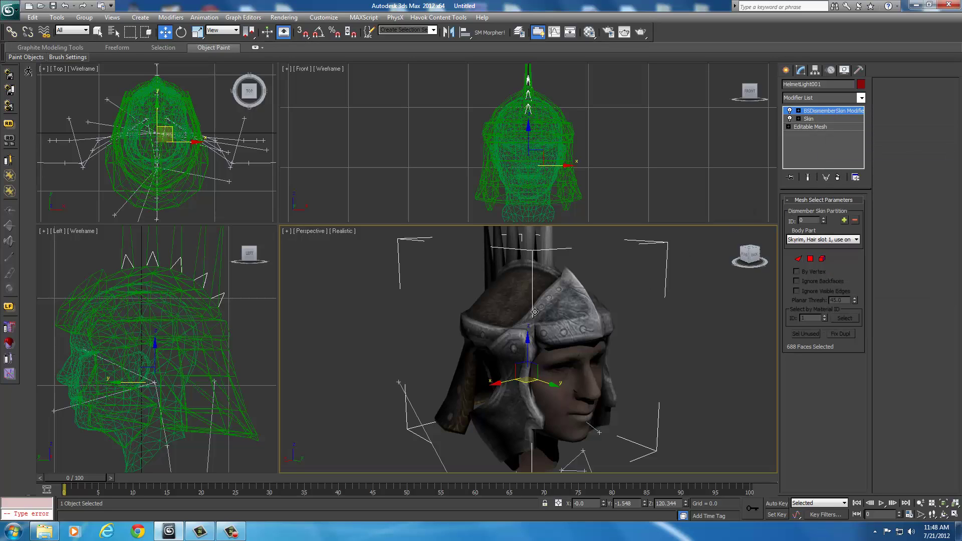
- Select the edited helmet and paste the copied BSDismemberSkin modifier above its Skin modifier
{"action": "left_click", "coordinate": [689, 284]}
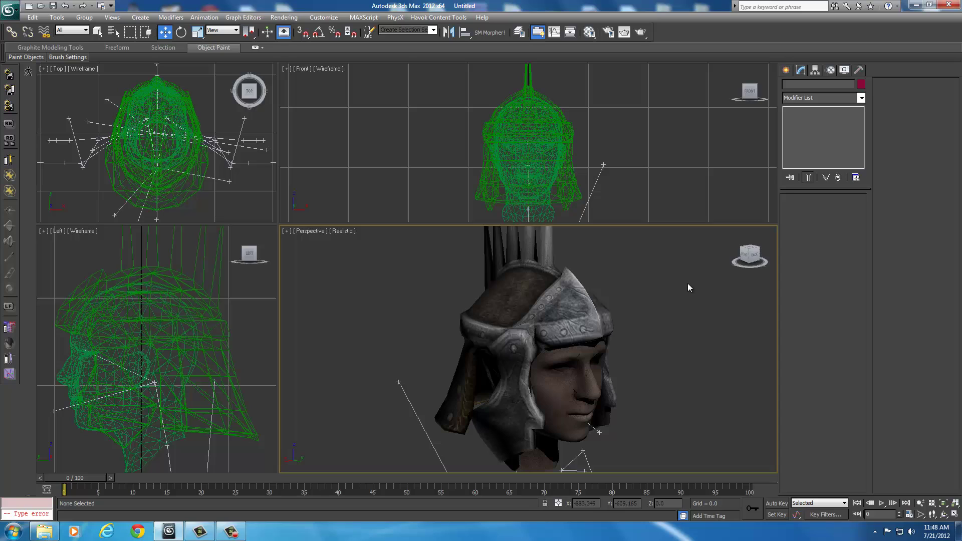
{"action": "left_click", "coordinate": [513, 304]}
{"action": "right_click", "coordinate": [816, 112]}
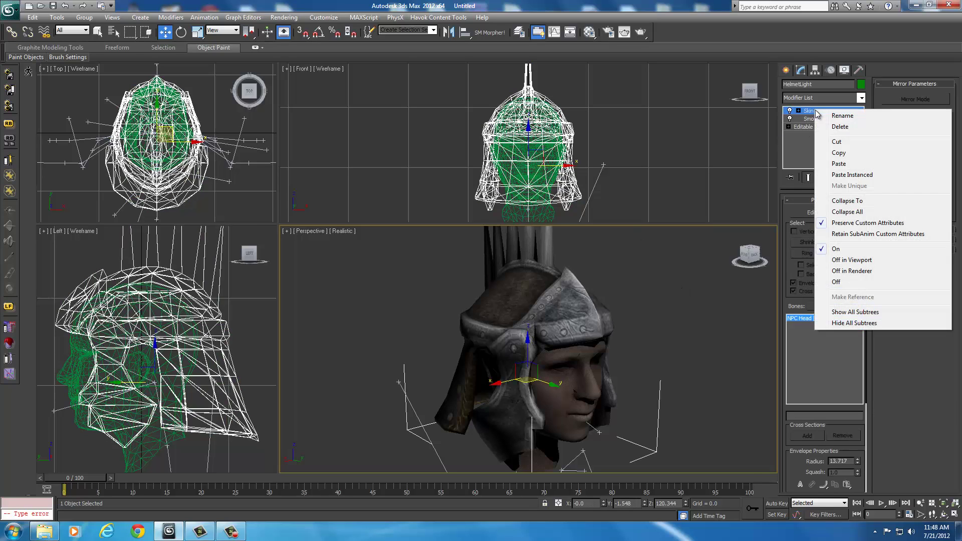
{"action": "left_click", "coordinate": [837, 164]}
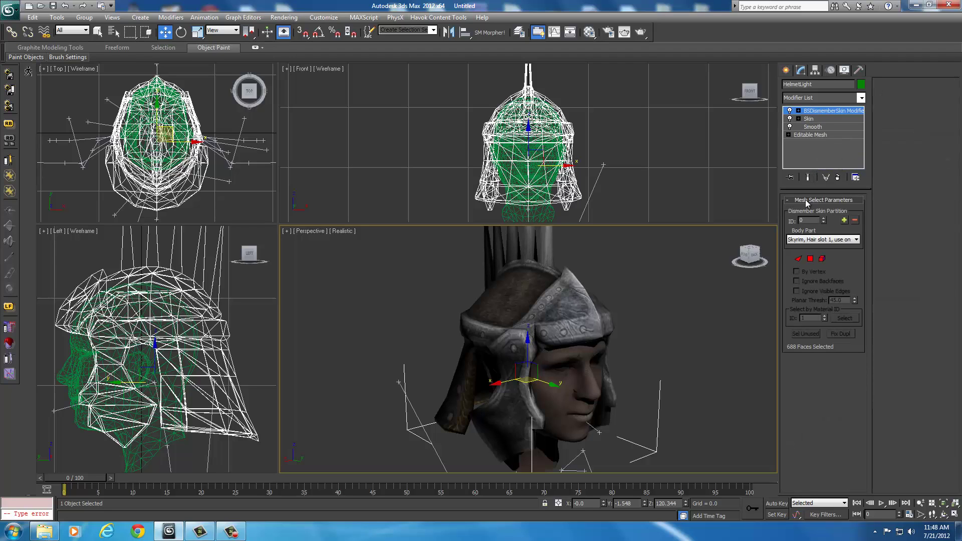
- Check which helmet faces belong to the pasted BSDismemberSkin partition using face selection
{"action": "left_click", "coordinate": [799, 260]}
{"action": "scroll", "coordinate": [676, 295], "scroll_direction": "down", "scroll_amount": 5}
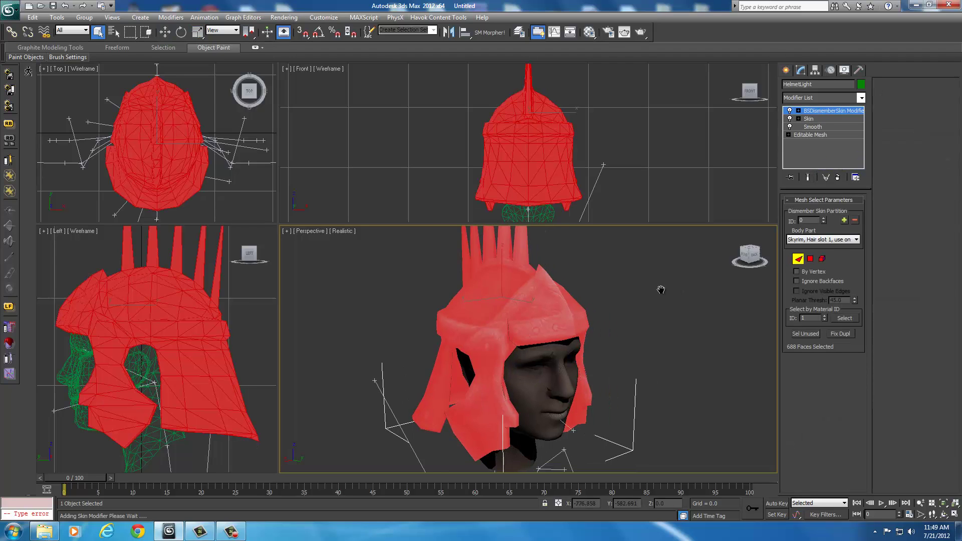
{"action": "scroll", "coordinate": [595, 358], "scroll_direction": "up", "scroll_amount": 6}
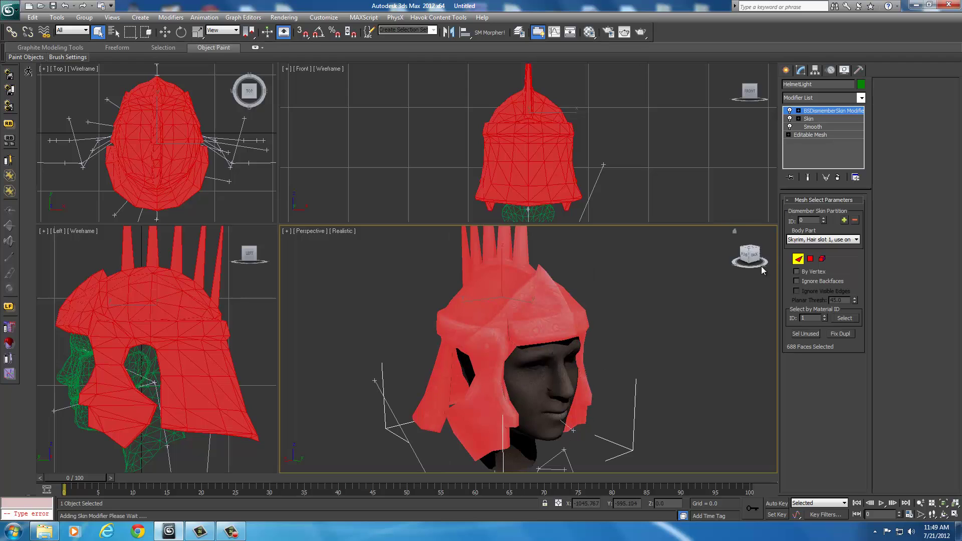
{"action": "left_click", "coordinate": [799, 260]}
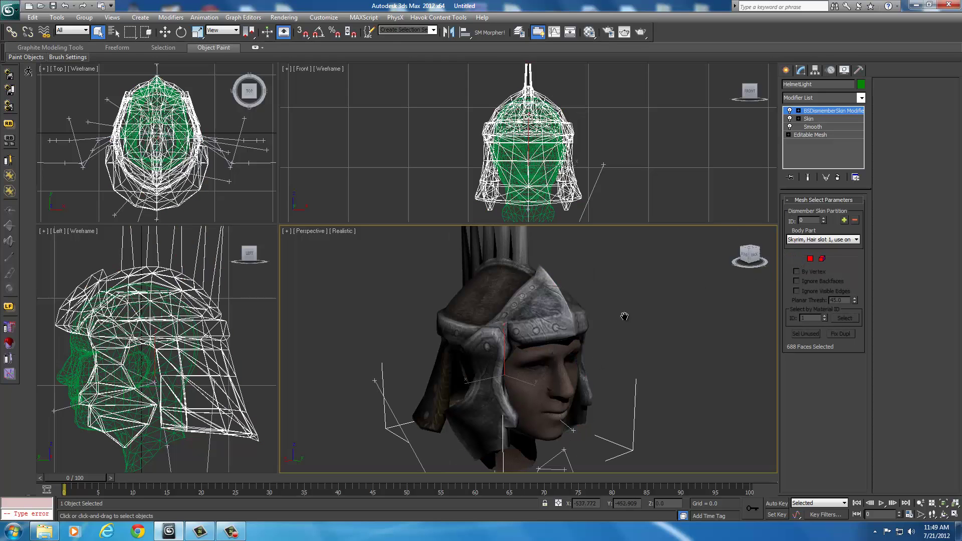
- Select the female head mesh and delete it from the scene
{"action": "middle_click_drag", "start_coordinate": [625, 316], "coordinate": [627, 310]}
{"action": "scroll", "coordinate": [627, 310], "scroll_direction": "down", "scroll_amount": 3}
{"action": "left_click", "coordinate": [534, 358]}
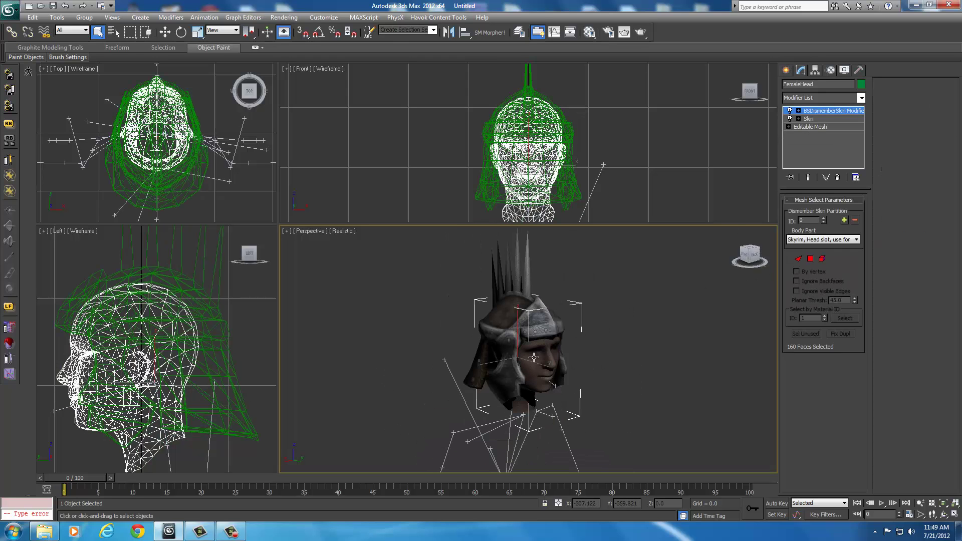
{"action": "key", "text": "Delete"}
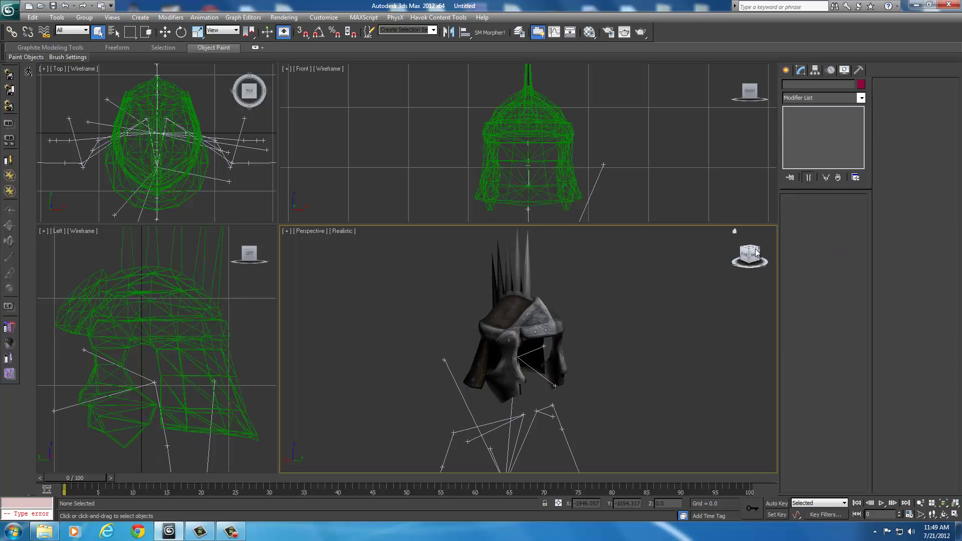
- Select the remaining helmet and inspect its modifier stack and its shape from another angle
{"action": "mouse_move", "coordinate": [752, 253]}
{"action": "left_mouse_down"}
{"action": "mouse_move", "coordinate": [726, 255]}
{"action": "mouse_move", "coordinate": [759, 253]}
{"action": "mouse_move", "coordinate": [751, 255]}
{"action": "left_mouse_up"}
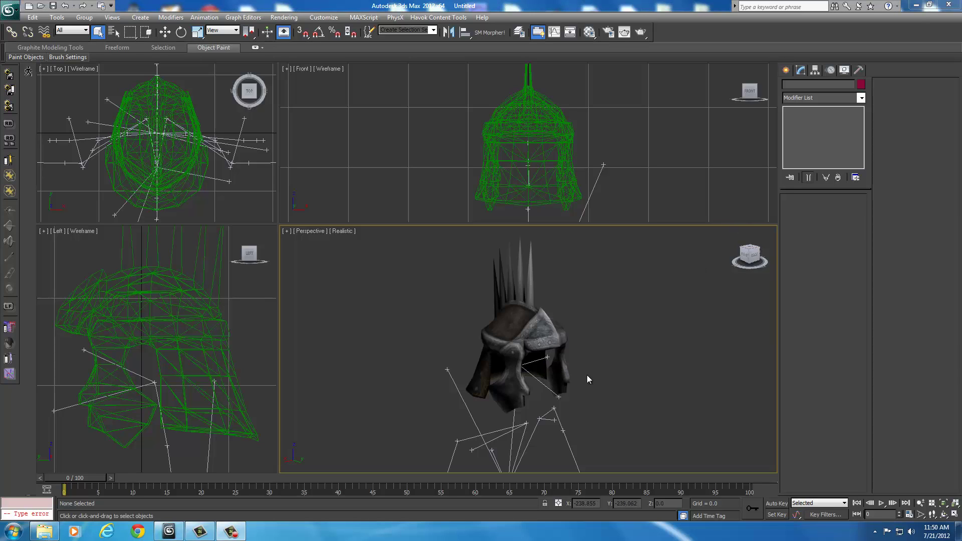
{"action": "middle_click_drag", "start_coordinate": [607, 340], "coordinate": [604, 308]}
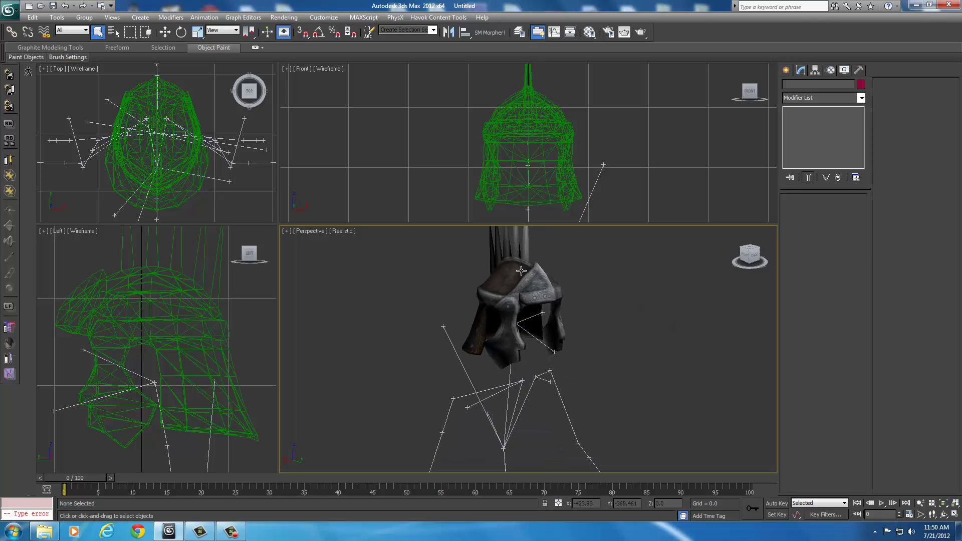
{"action": "left_click", "coordinate": [521, 299]}
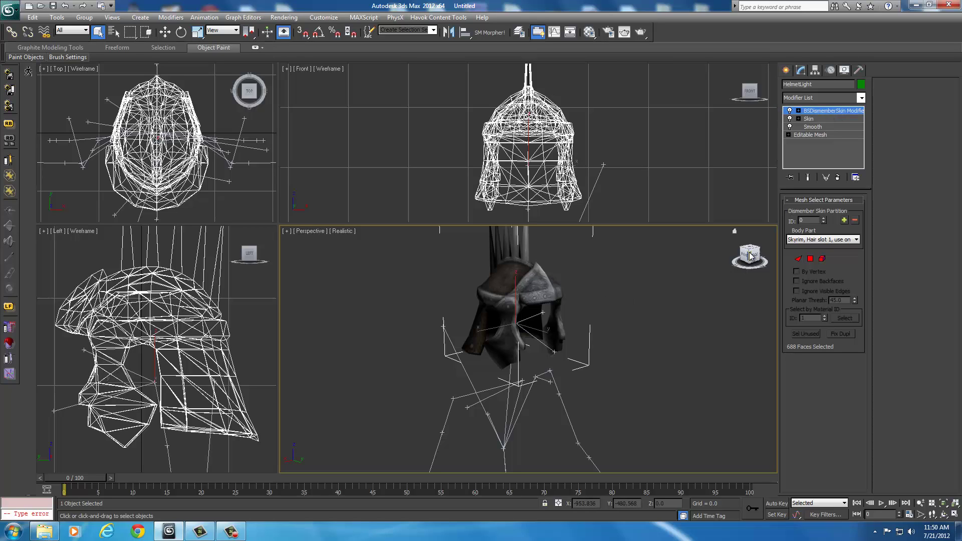
{"action": "left_click_drag", "start_coordinate": [750, 255], "coordinate": [719, 258]}
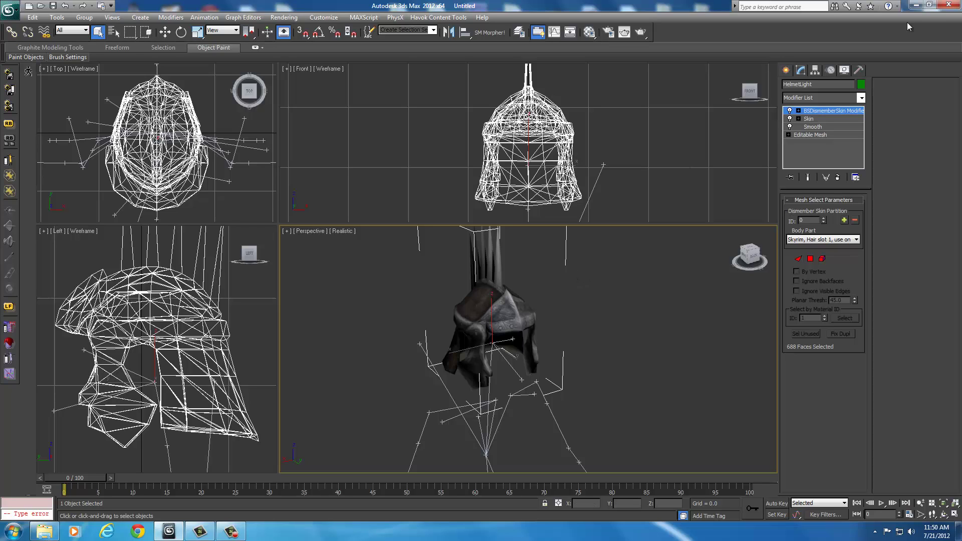
- Switch to the desktop and open the f shortcut and Skyrim Mesh folders side by side
{"action": "left_click", "coordinate": [916, 5]}
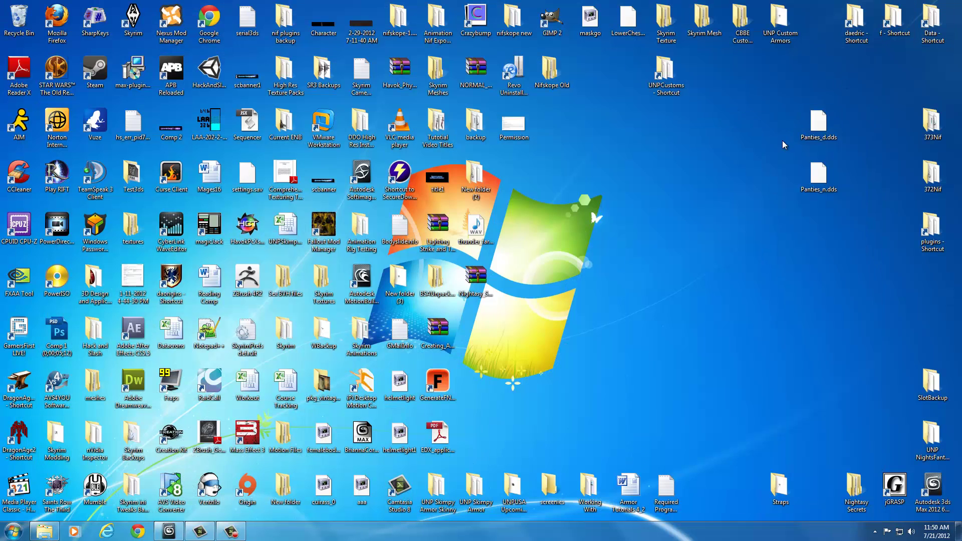
{"action": "double_click", "coordinate": [880, 24]}
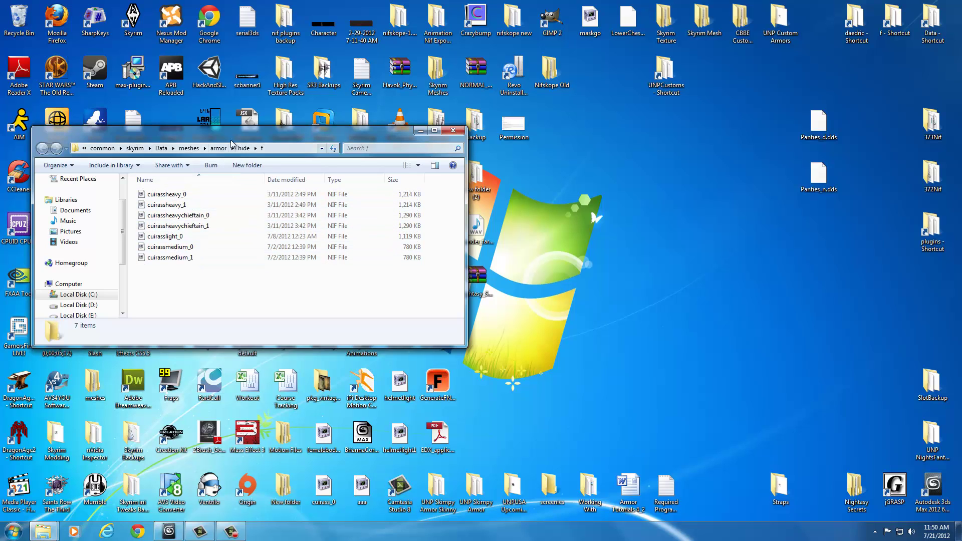
{"action": "left_click_drag", "start_coordinate": [232, 140], "coordinate": [689, 163]}
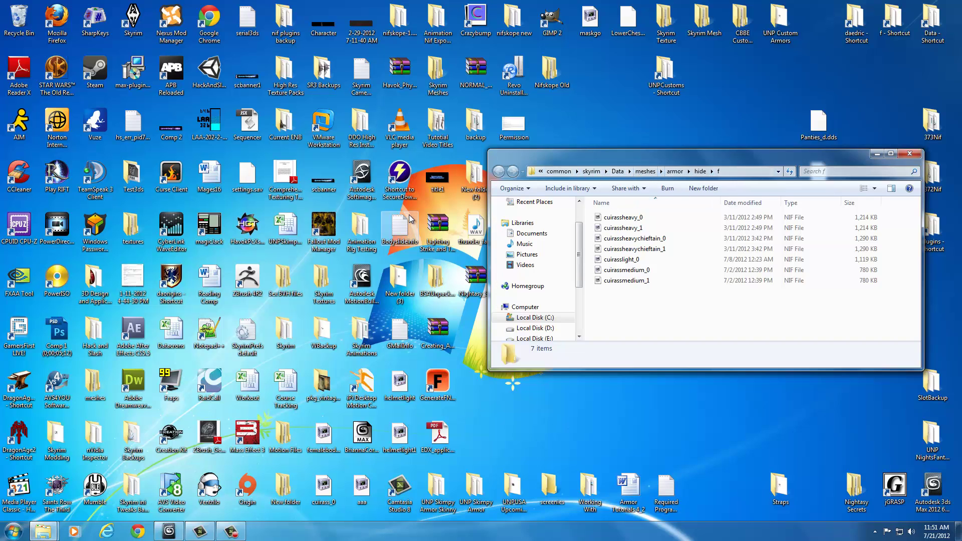
{"action": "double_click", "coordinate": [701, 25]}
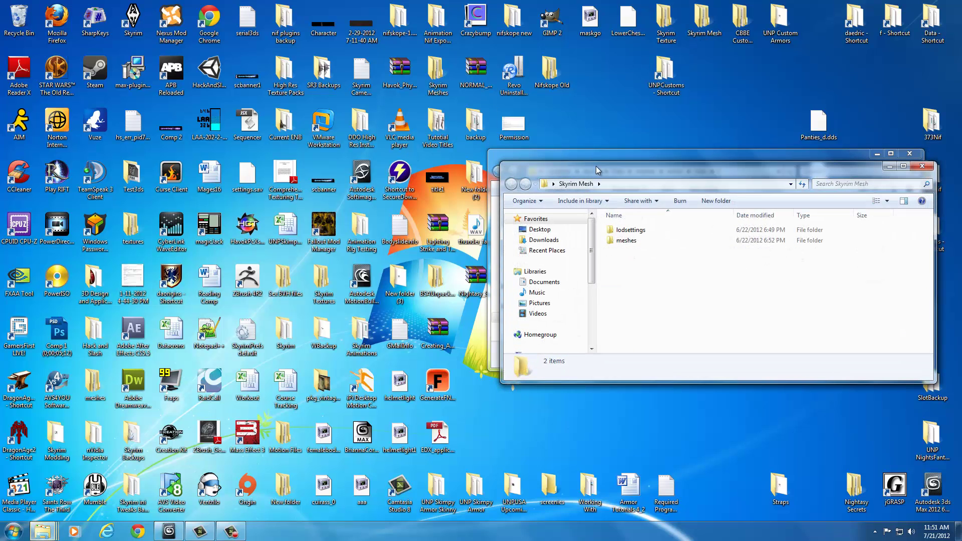
{"action": "left_click_drag", "start_coordinate": [661, 170], "coordinate": [196, 160]}
{"action": "left_click", "coordinate": [152, 234]}
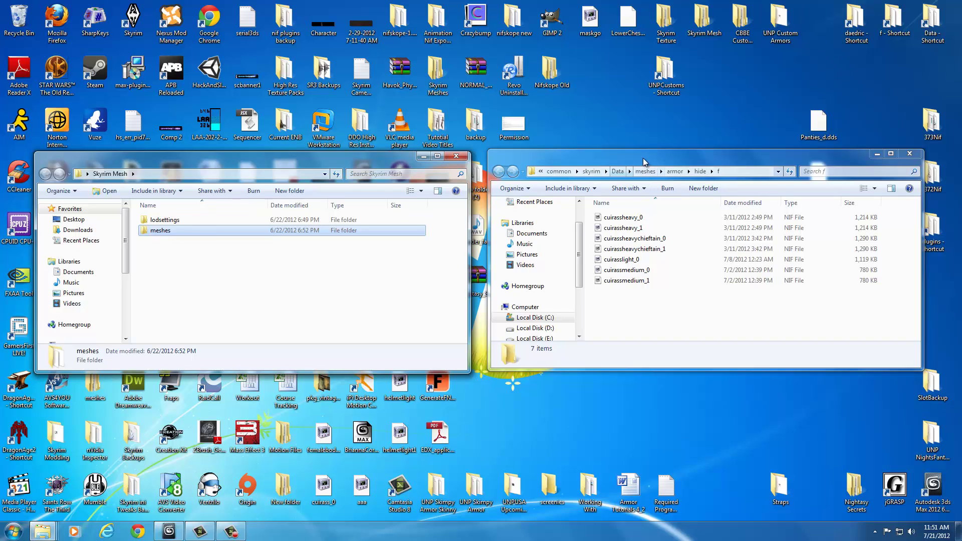
- Open the Skyrim Data folder and browse to meshes\armor\daedric to view its mesh files
{"action": "double_click", "coordinate": [934, 21]}
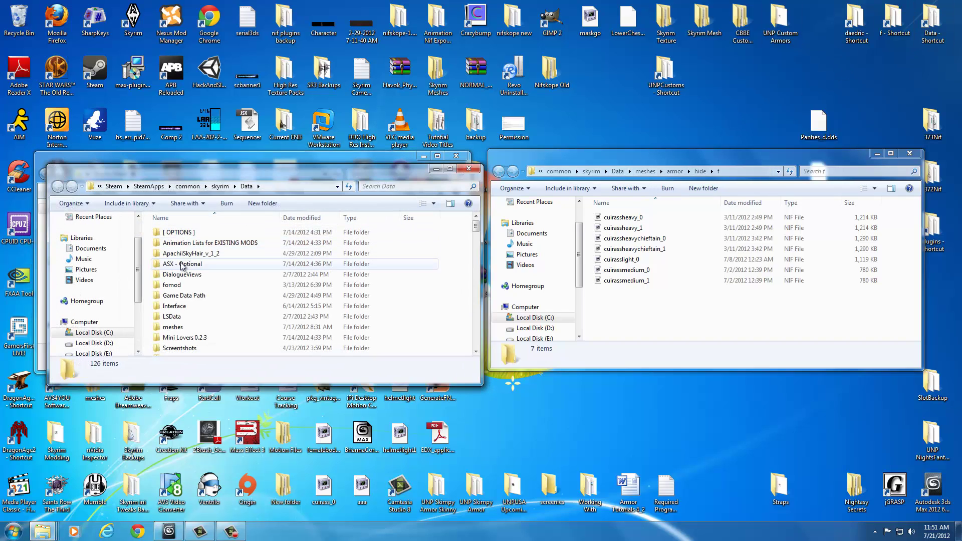
{"action": "double_click", "coordinate": [173, 326]}
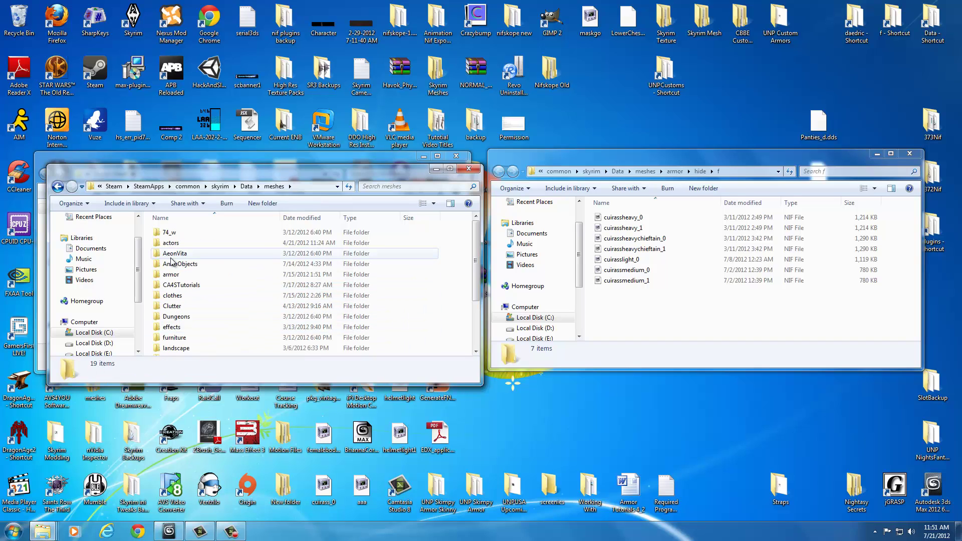
{"action": "double_click", "coordinate": [171, 275]}
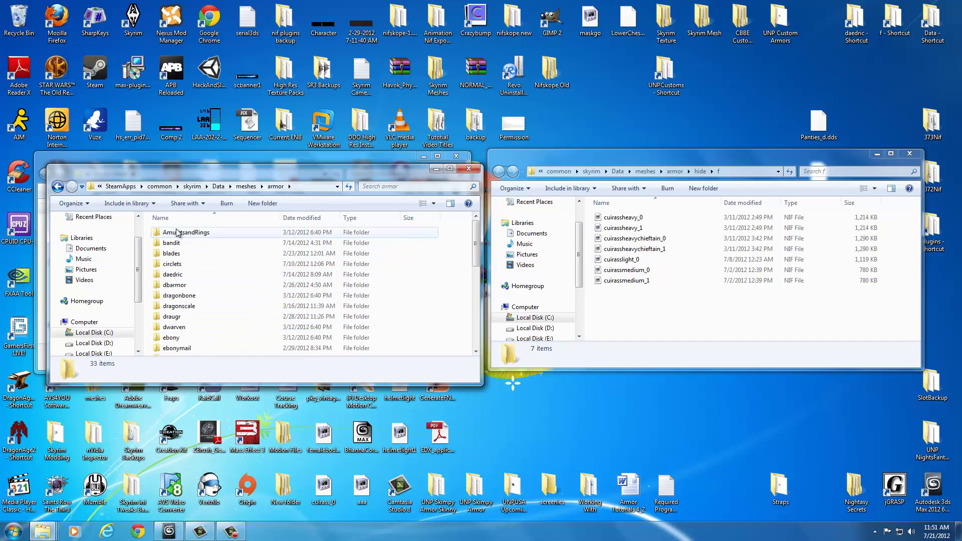
{"action": "double_click", "coordinate": [173, 274]}
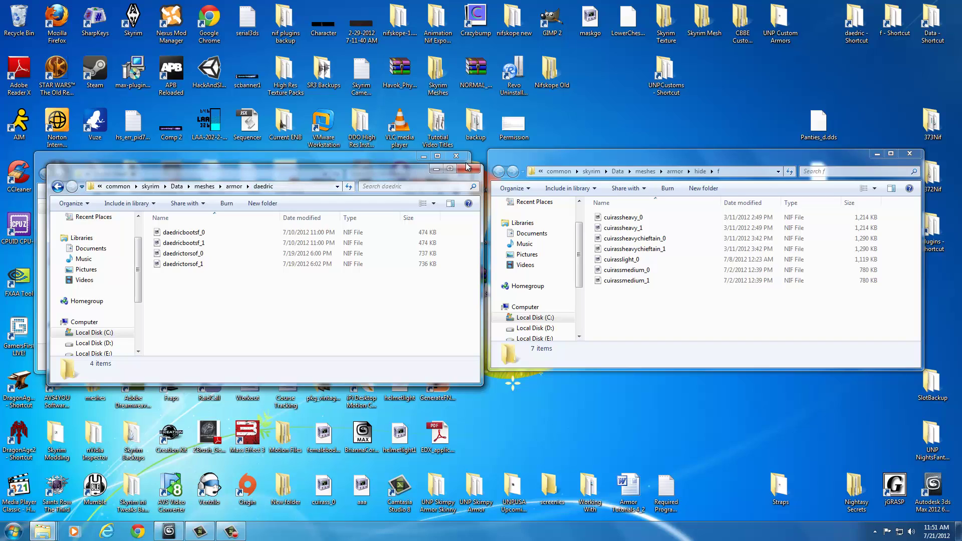
- Browse to meshes\armor\blades in the Skyrim Data folder to view its files, and close that window
{"action": "left_click", "coordinate": [204, 186]}
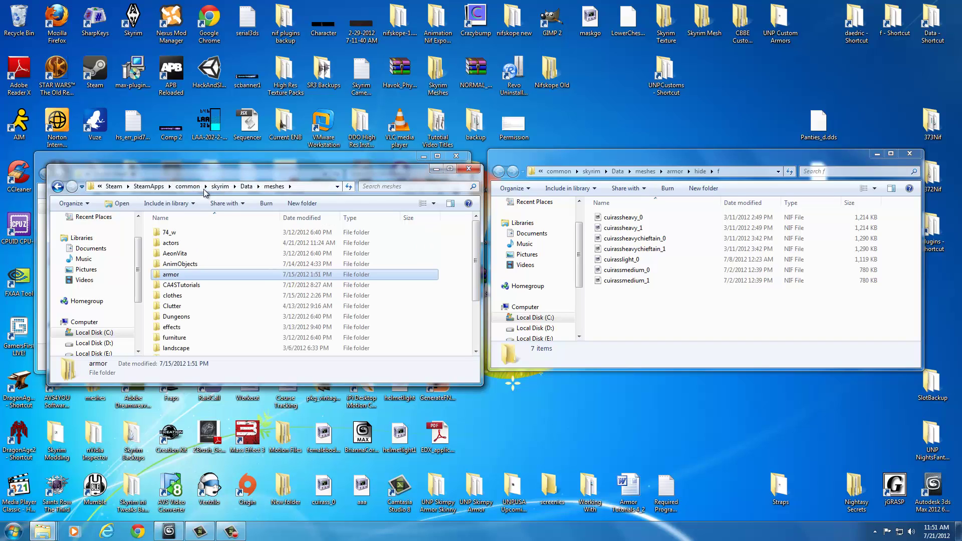
{"action": "double_click", "coordinate": [170, 275]}
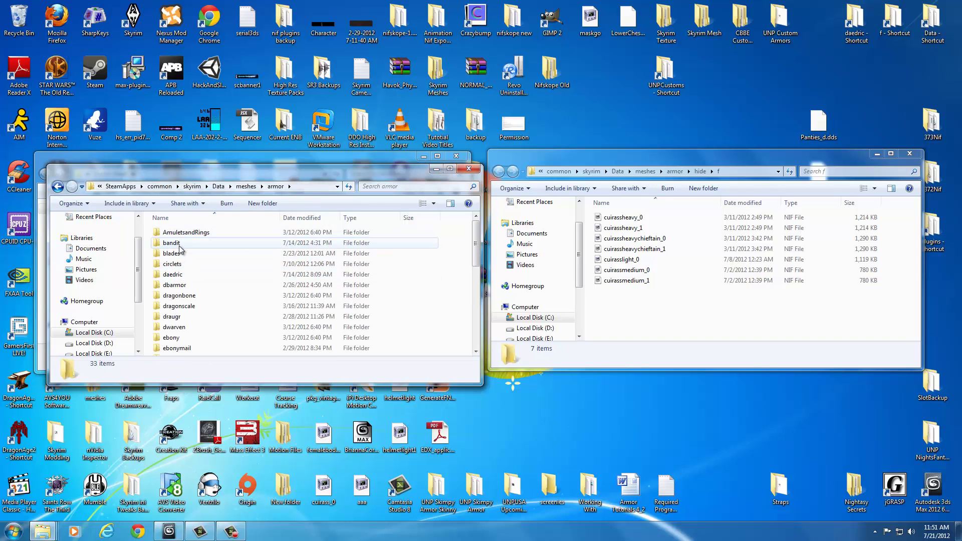
{"action": "double_click", "coordinate": [172, 254]}
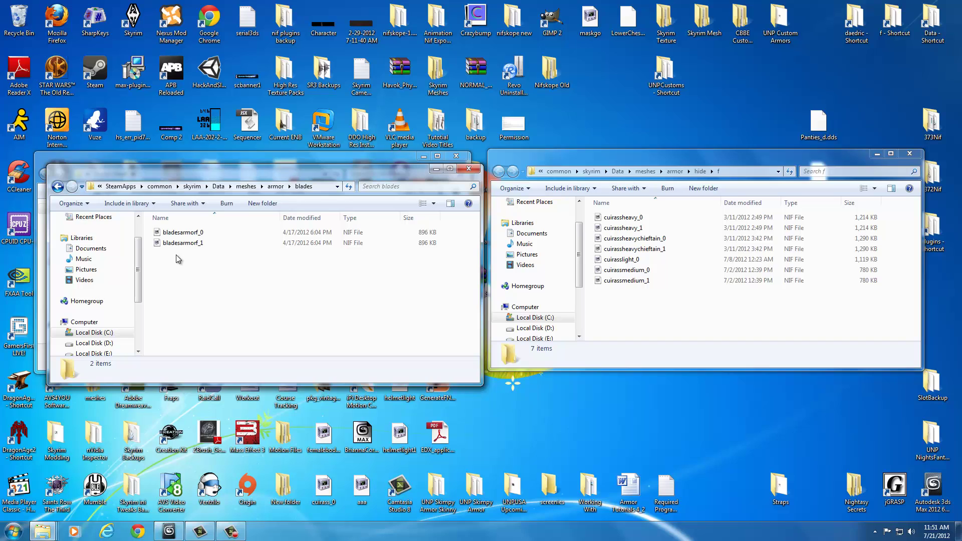
{"action": "left_click", "coordinate": [469, 168]}
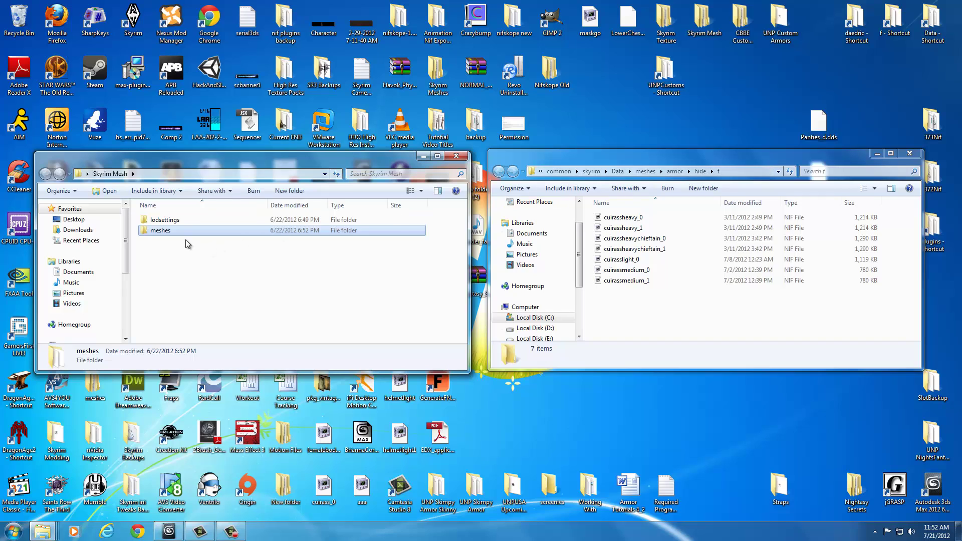
- Browse the extracted Skyrim Mesh folder to meshes\armor\hide\f and bring its helmet files into view
{"action": "double_click", "coordinate": [157, 231]}
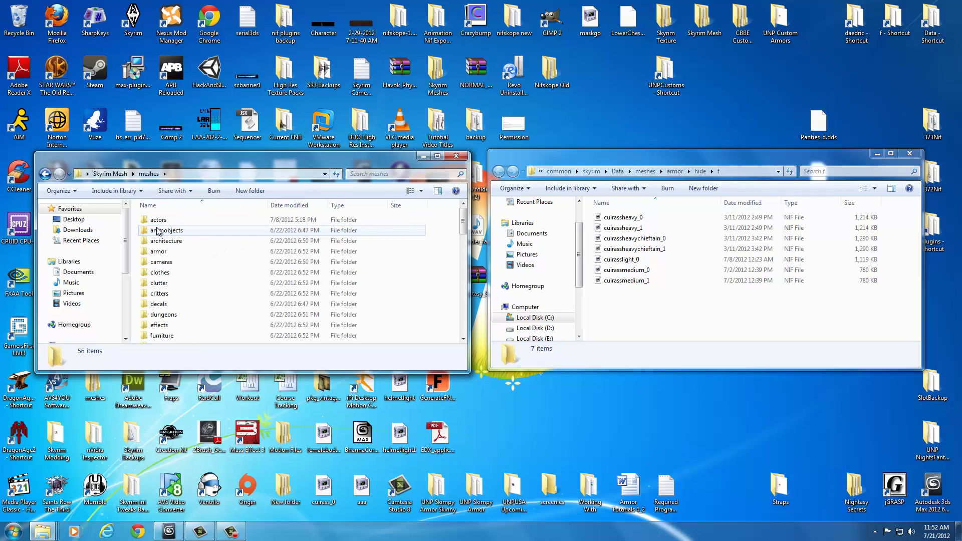
{"action": "double_click", "coordinate": [158, 255]}
{"action": "scroll", "coordinate": [159, 251], "scroll_direction": "down", "scroll_amount": 5}
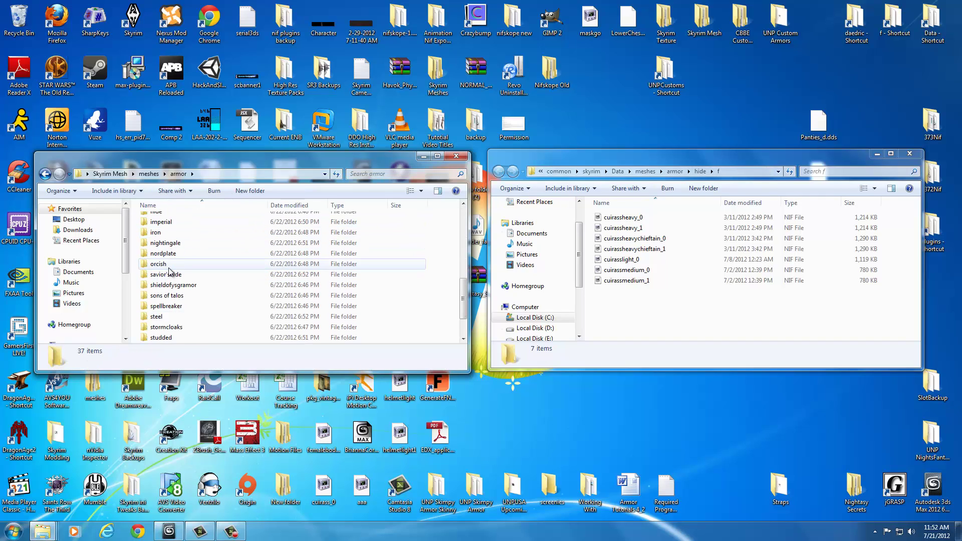
{"action": "scroll", "coordinate": [159, 248], "scroll_direction": "up", "scroll_amount": 1}
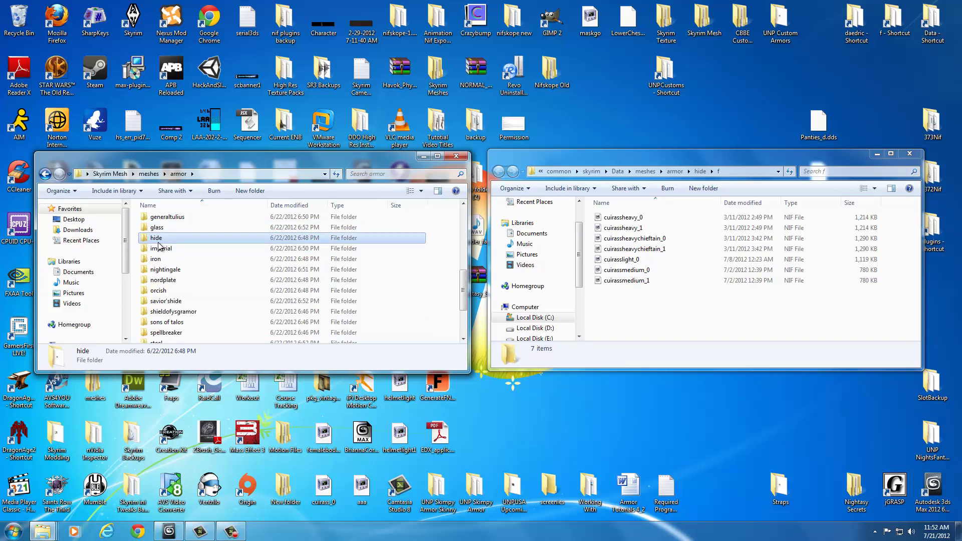
{"action": "double_click", "coordinate": [162, 238]}
{"action": "double_click", "coordinate": [167, 221]}
{"action": "scroll", "coordinate": [169, 301], "scroll_direction": "down", "scroll_amount": 6}
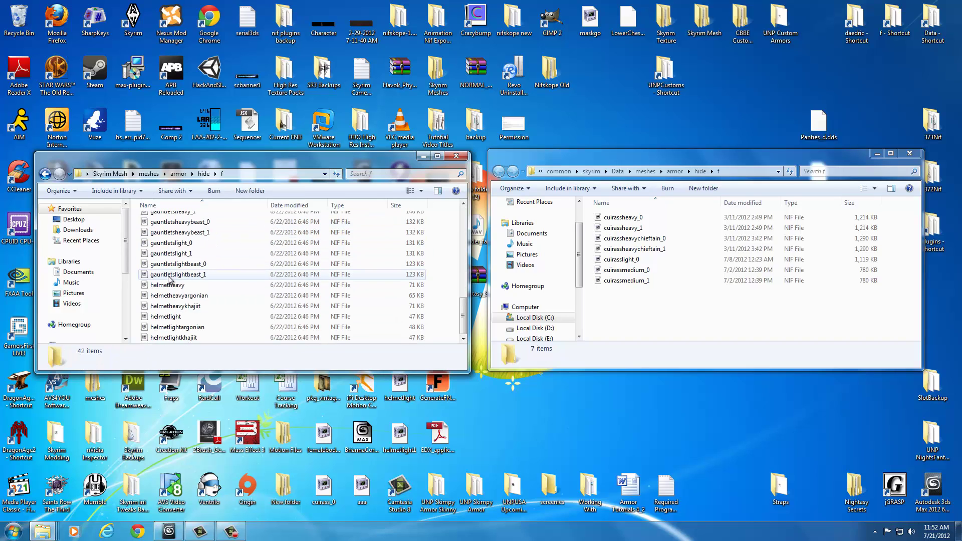
- Copy the helmetlight file from the extracted meshes into the game's Data\meshes\armor\hide\f folder
{"action": "left_click", "coordinate": [171, 320]}
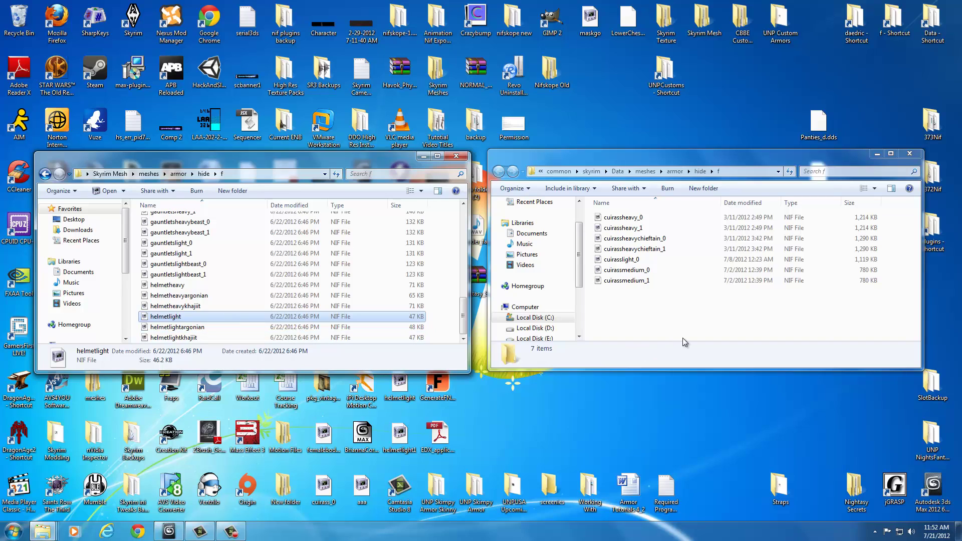
{"action": "left_click", "coordinate": [652, 319]}
{"action": "key", "text": "ctrl+v"}
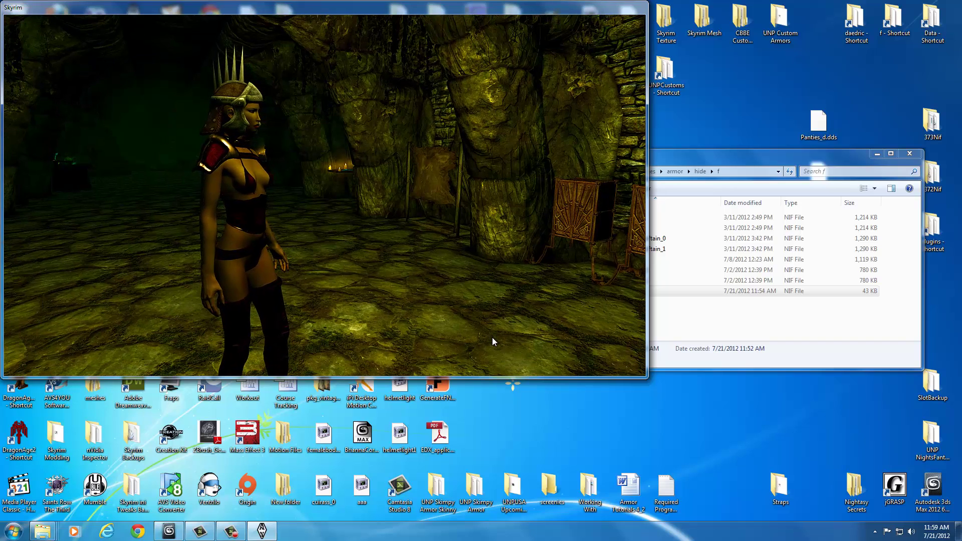
- In the running Skyrim game, enter the sucsm command in the console and return to the free camera view
{"action": "key", "text": "grave"}
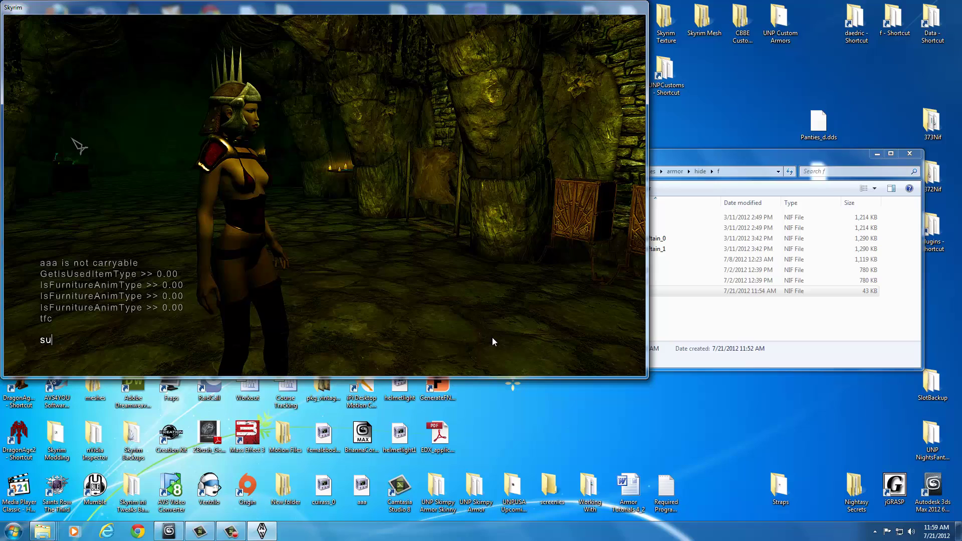
{"action": "type", "text": "sucsm"}
{"action": "key", "text": "Return"}
{"action": "key", "text": "grave"}
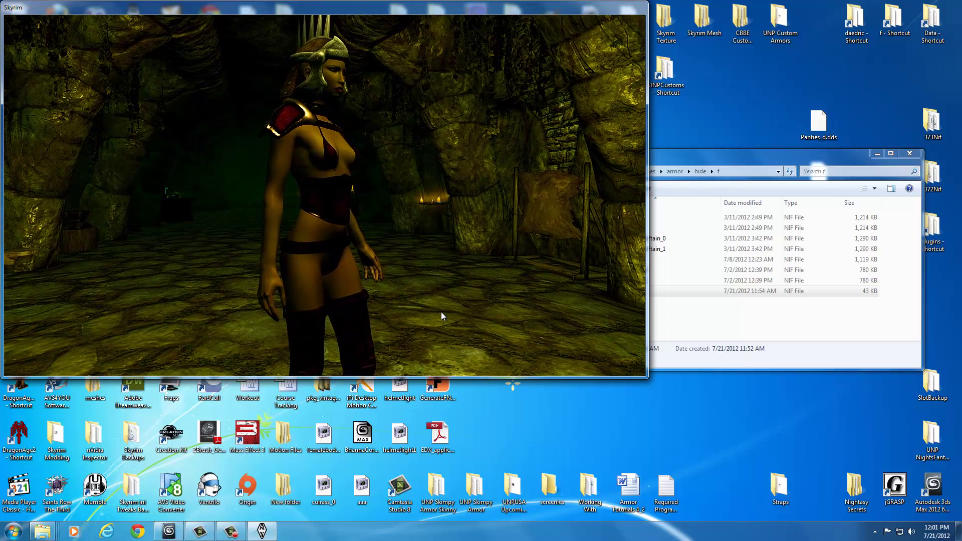
- Equip Left Arm 1, Left Leg 1 and Lower Chest 2 on the character from the apparel inventory
{"action": "key", "text": "i"}
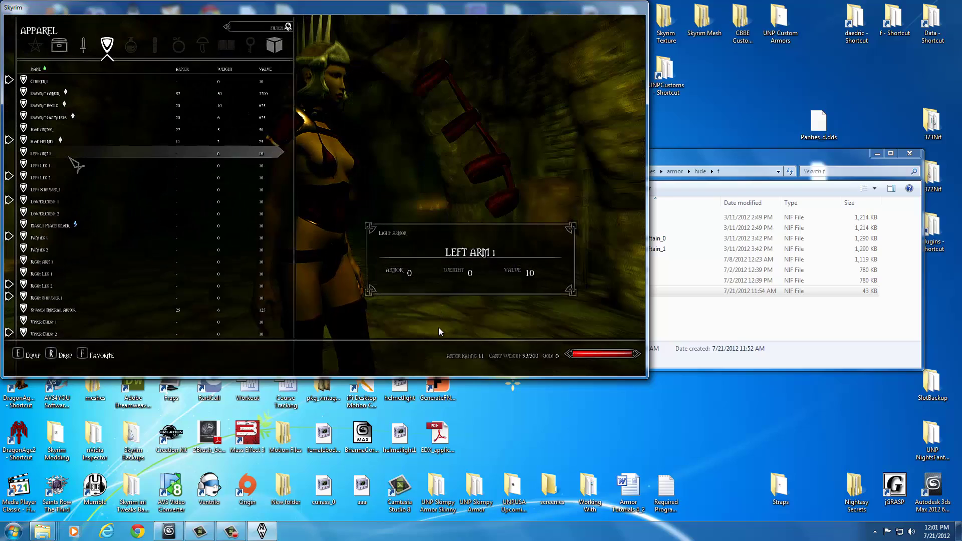
{"action": "key", "text": "Tab"}
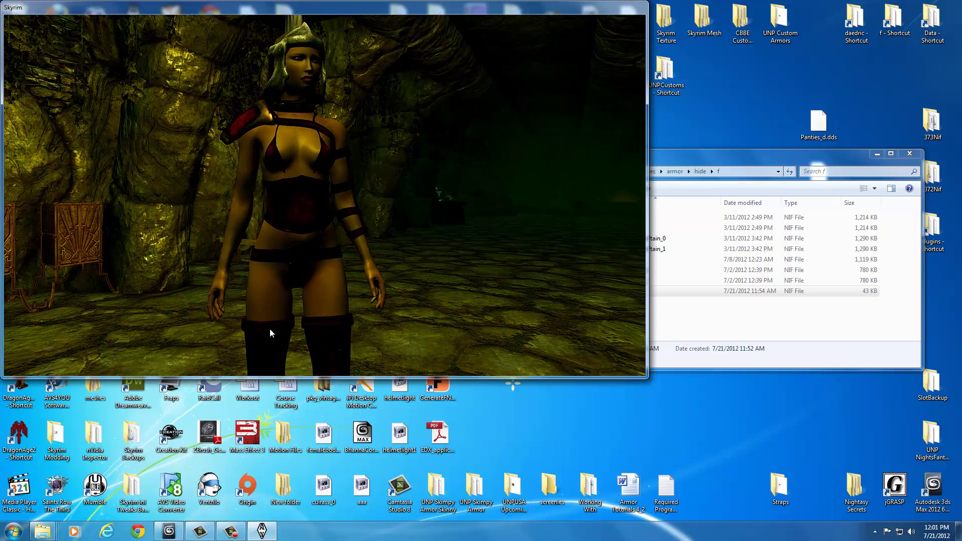
{"action": "key", "text": "i"}
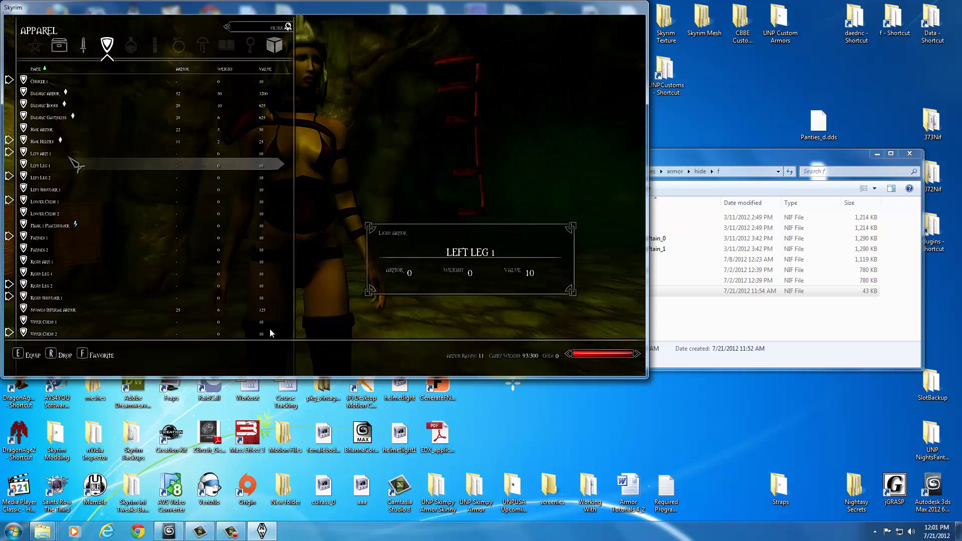
{"action": "key", "text": "Tab"}
{"action": "key", "text": "Tab"}
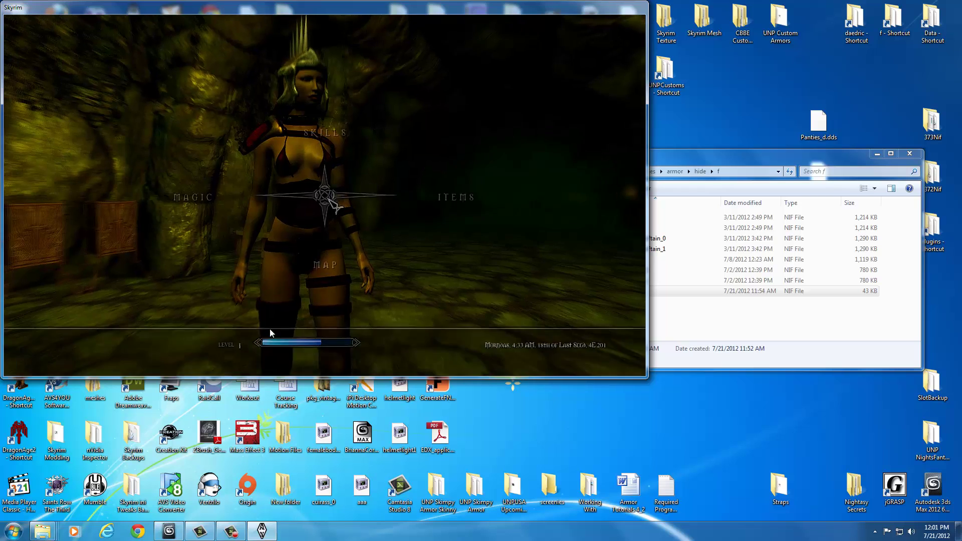
{"action": "key", "text": "Tab"}
{"action": "key", "text": "i"}
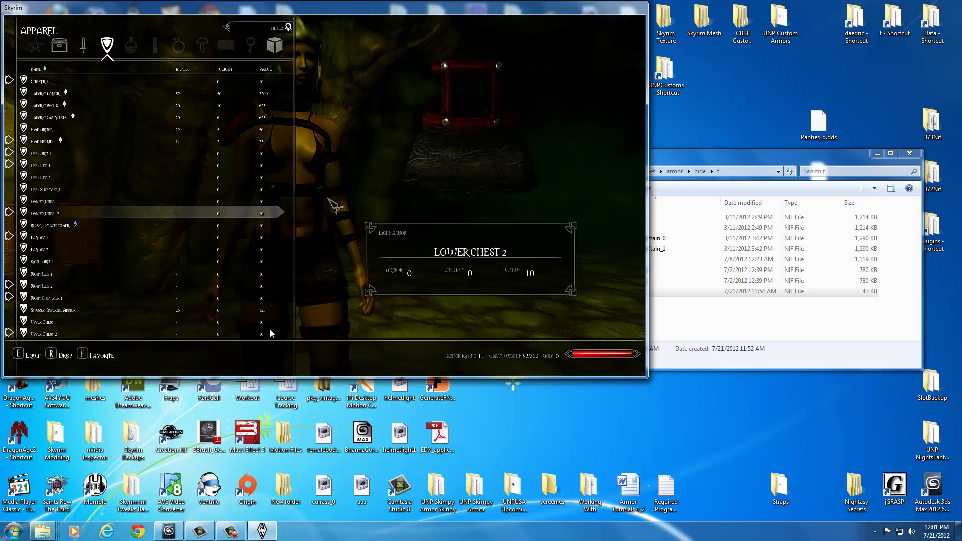
{"action": "key", "text": "Tab"}
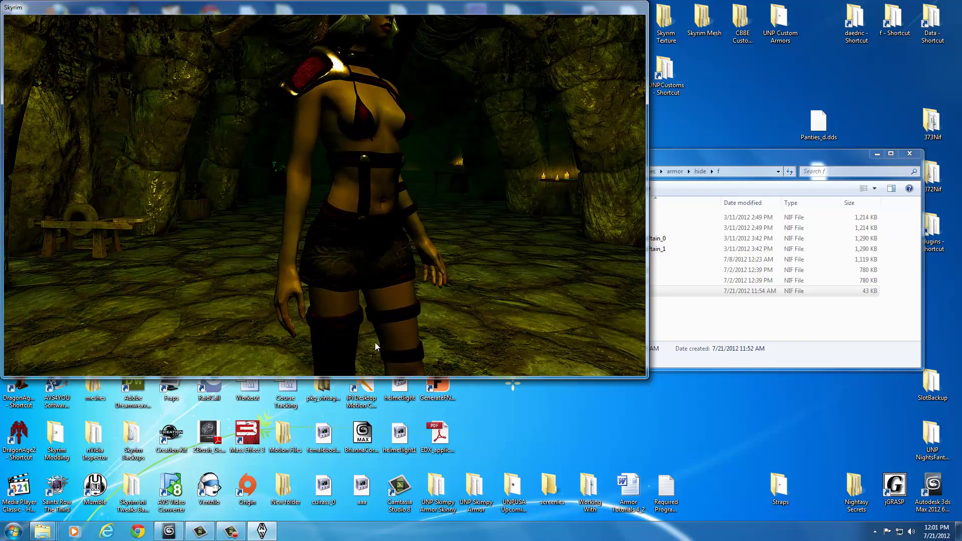
- Alternate the character between crouching and standing to examine how the helmet and armor pieces follow the body
{"action": "key", "text": "ctrl"}
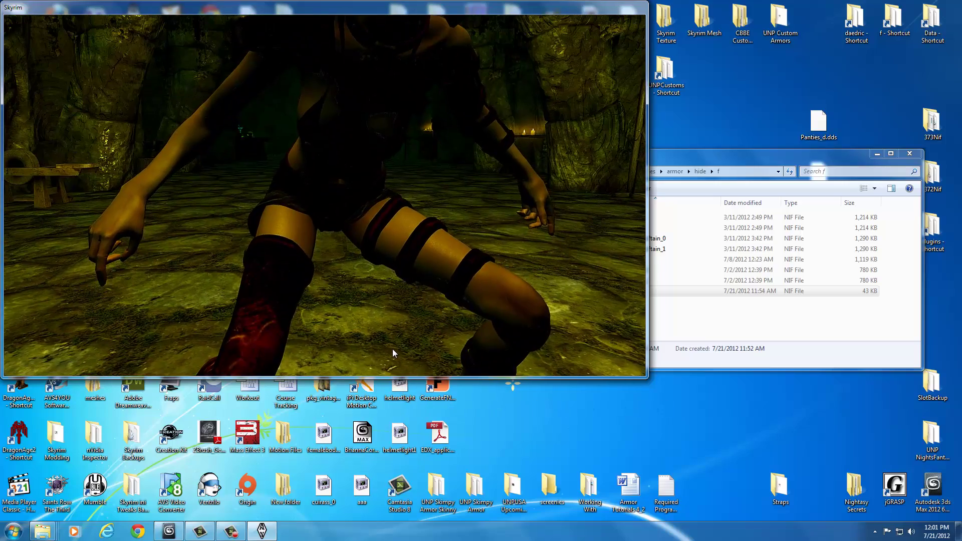
{"action": "key", "text": "ctrl"}
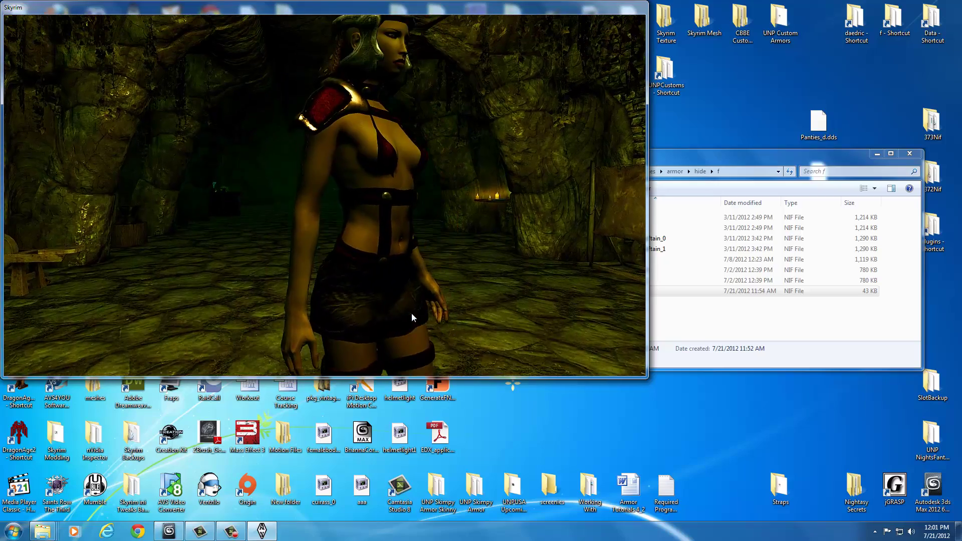
{"action": "key", "text": "ctrl"}
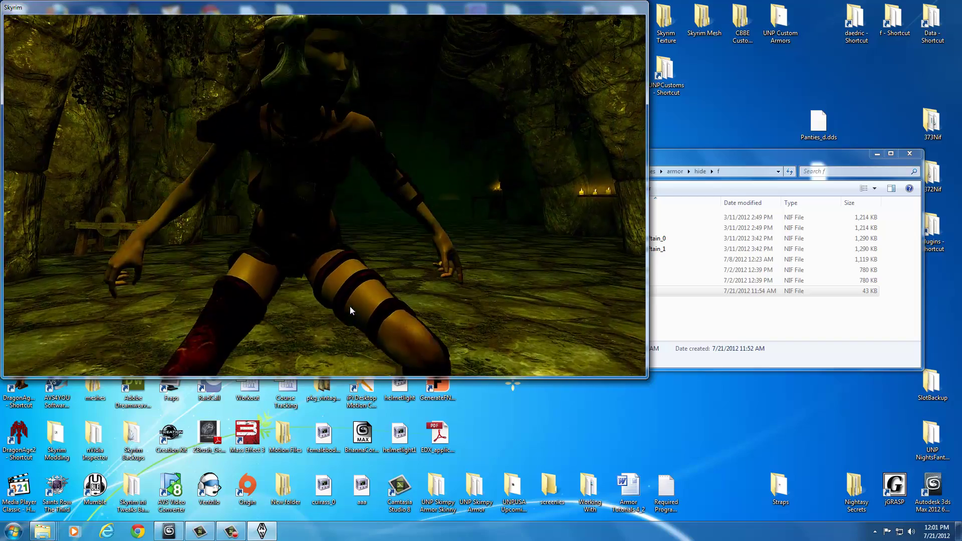
{"action": "key", "text": "ctrl"}
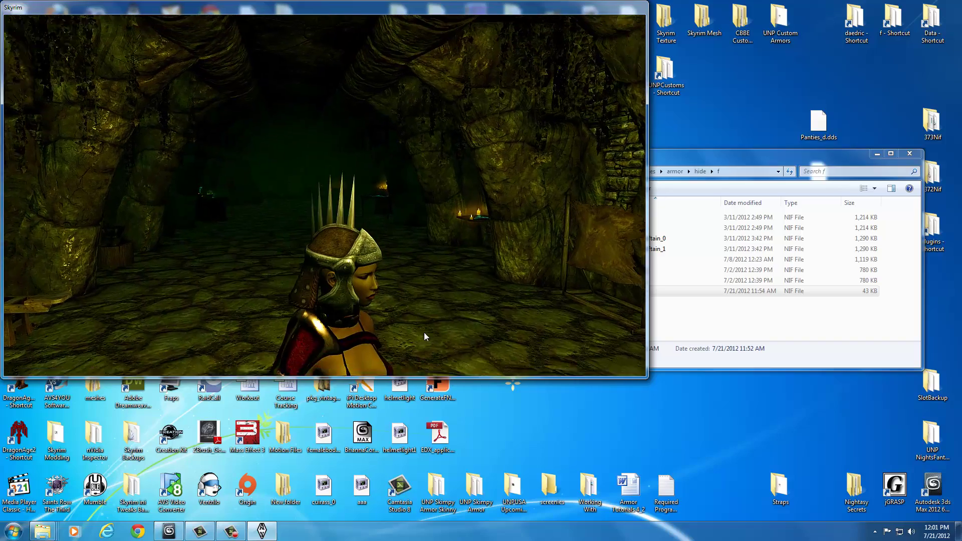